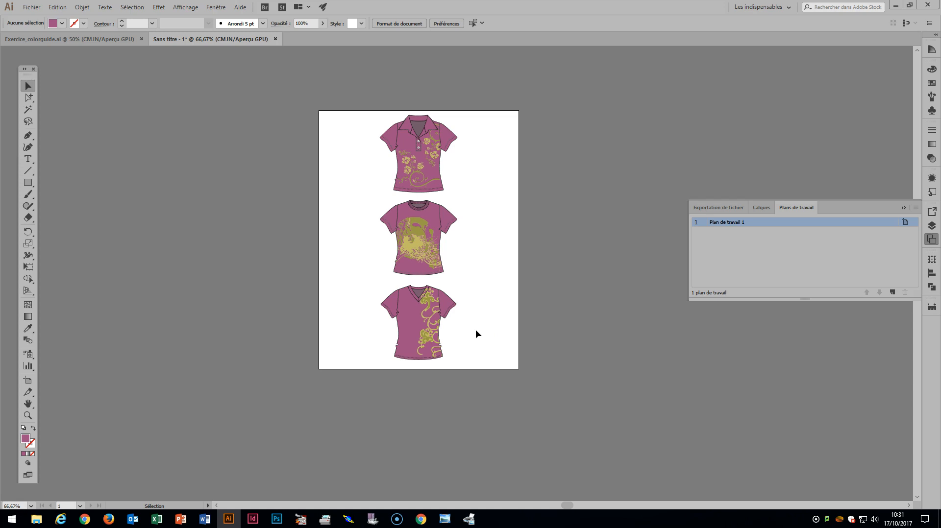
Add a blank artboard beside the T-shirt artboard and delete it again.
left_click_drag(489, 182, 433, 322)
left_click(904, 208)
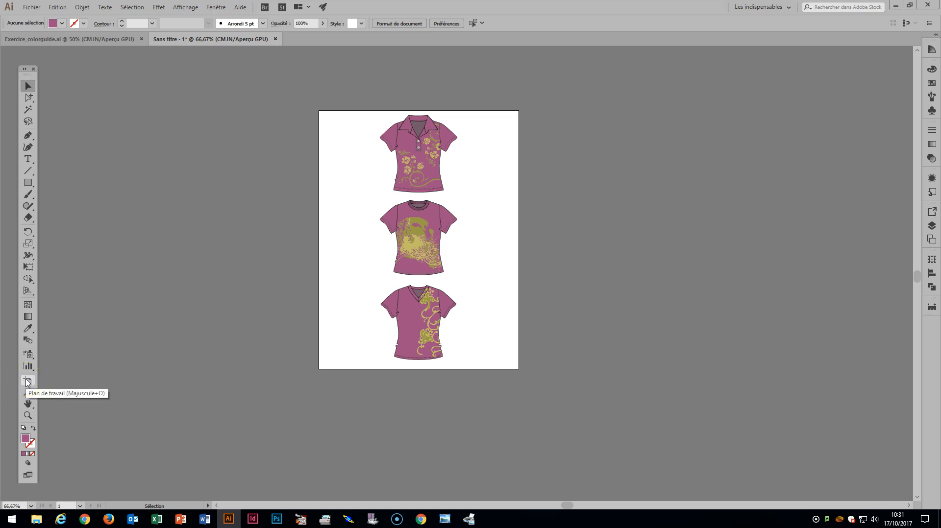
left_click(932, 241)
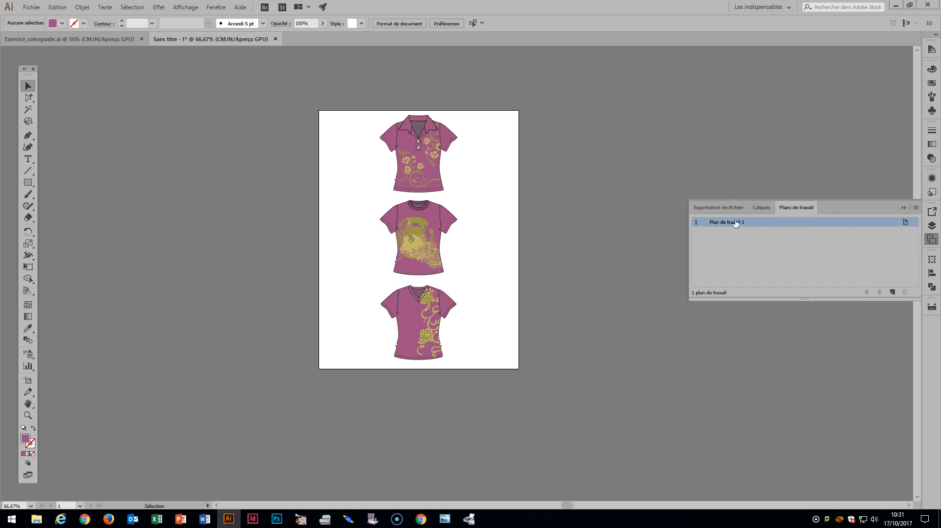
left_click(892, 293)
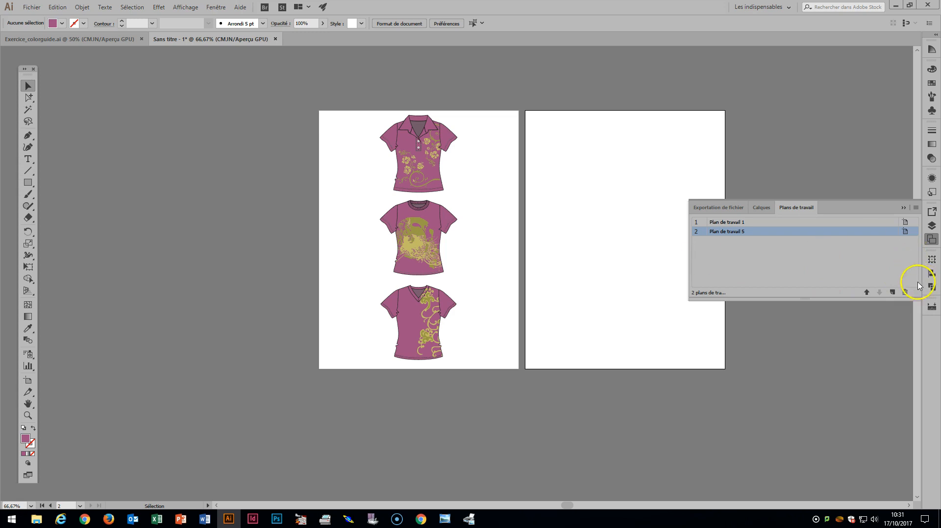
left_click(905, 293)
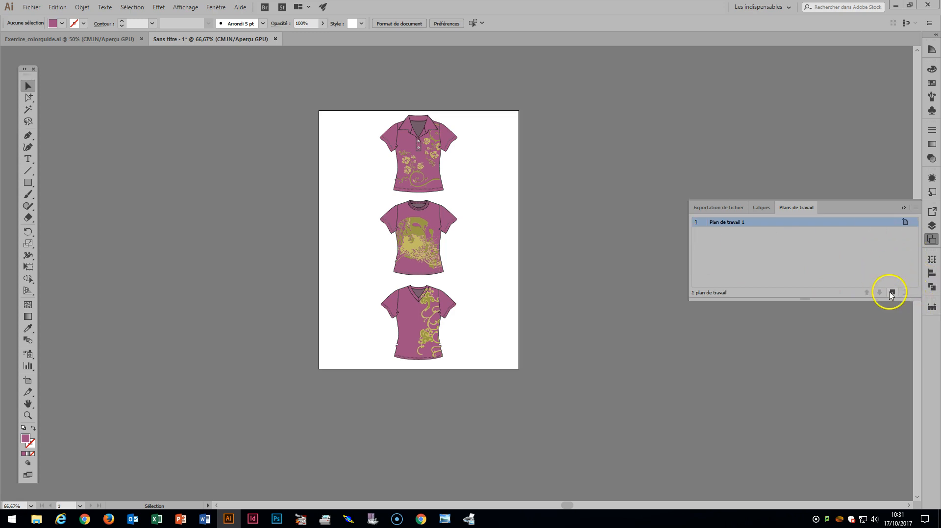
Add a second blank artboard, fit it in view and place it ahead of Plan de travail 1 in the artboard order.
left_click(892, 292)
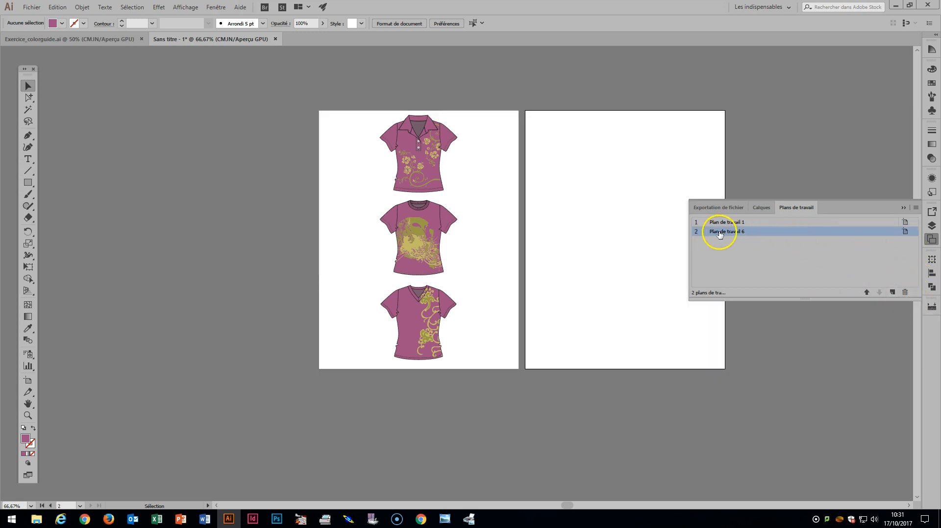
double_click(747, 233)
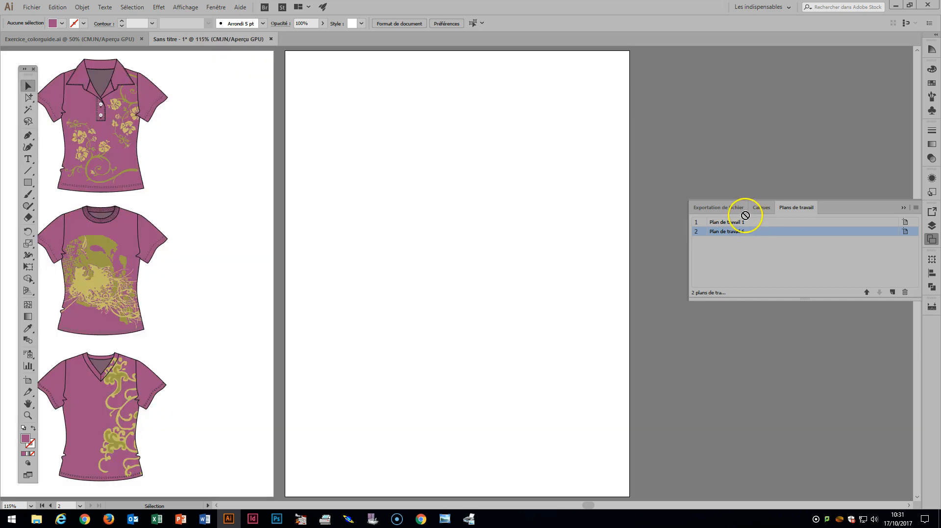
left_click_drag(726, 231, 725, 221)
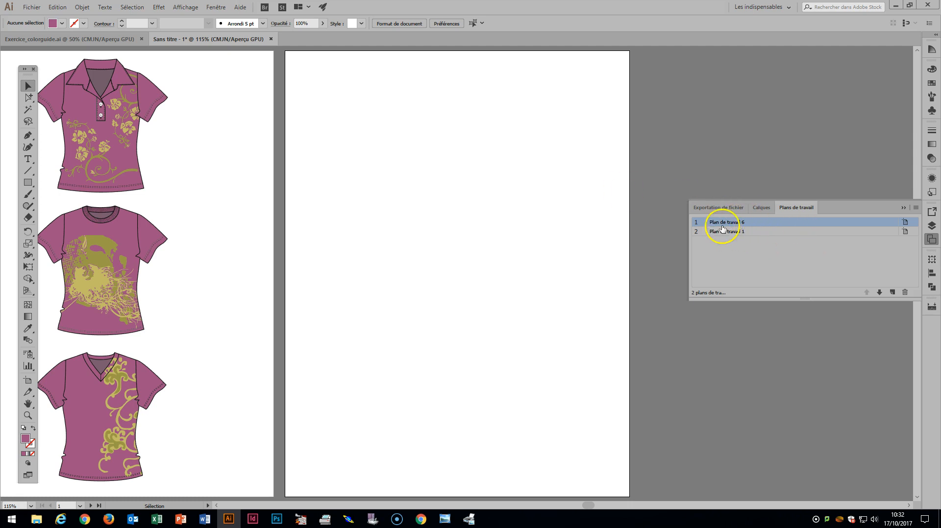
Delete the blank artboard so that only the T-shirt artboard is kept.
left_click(905, 293)
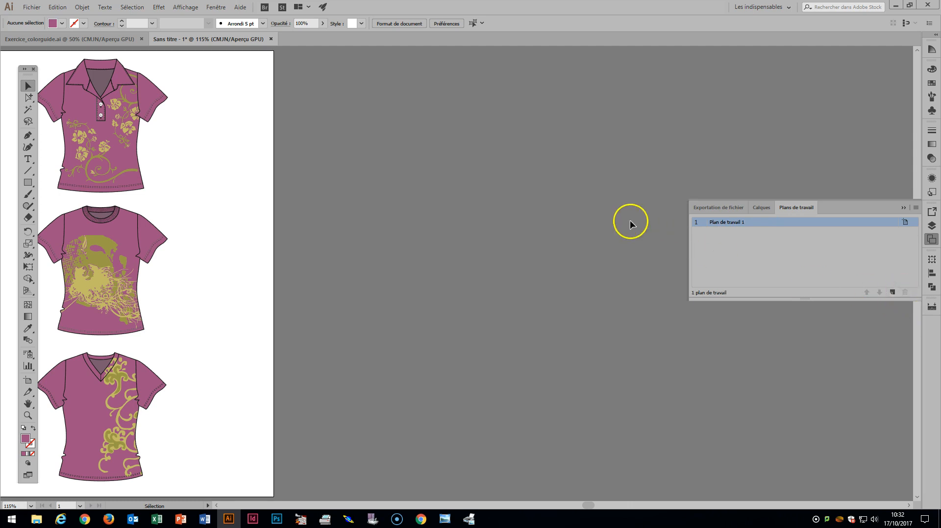
key("ctrl+minus")
key("ctrl+minus")
key("ctrl+minus")
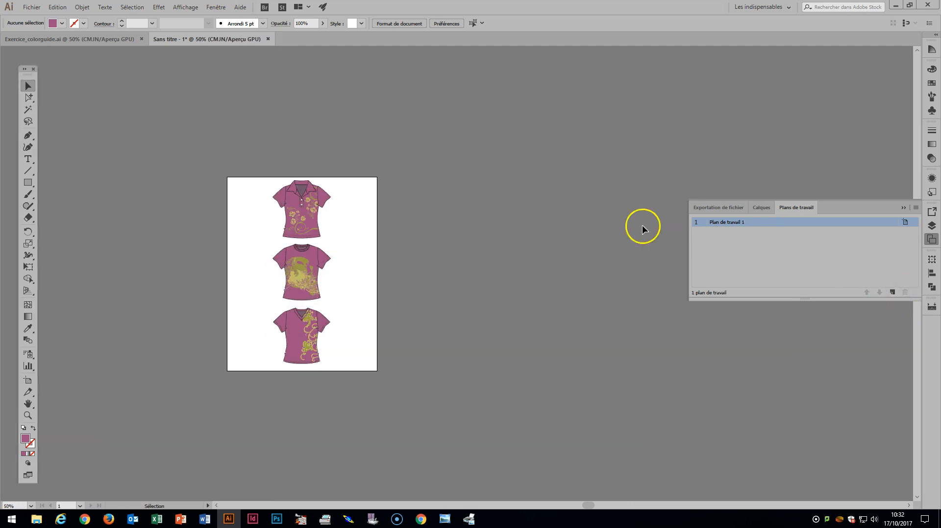
left_click(903, 208)
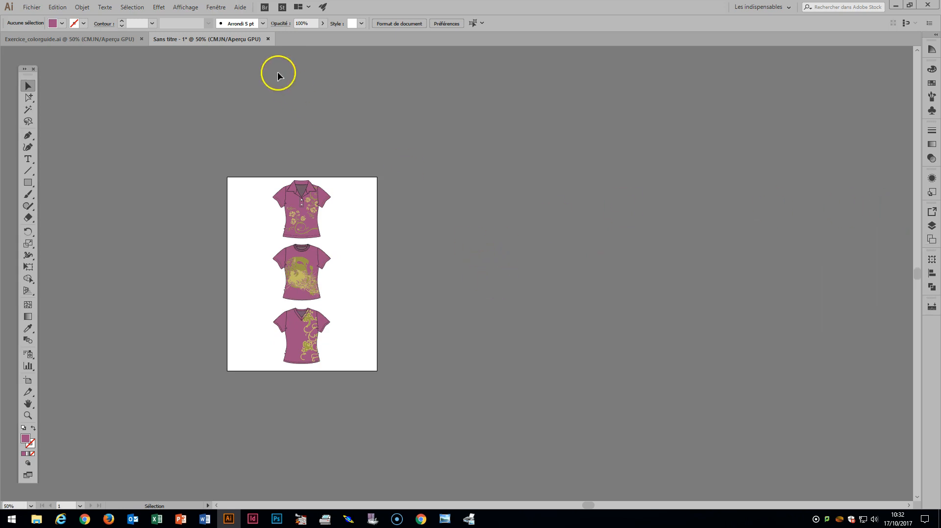
With the Artboard tool, switch the T-shirt artboard to landscape orientation and return it to portrait.
left_click(28, 381)
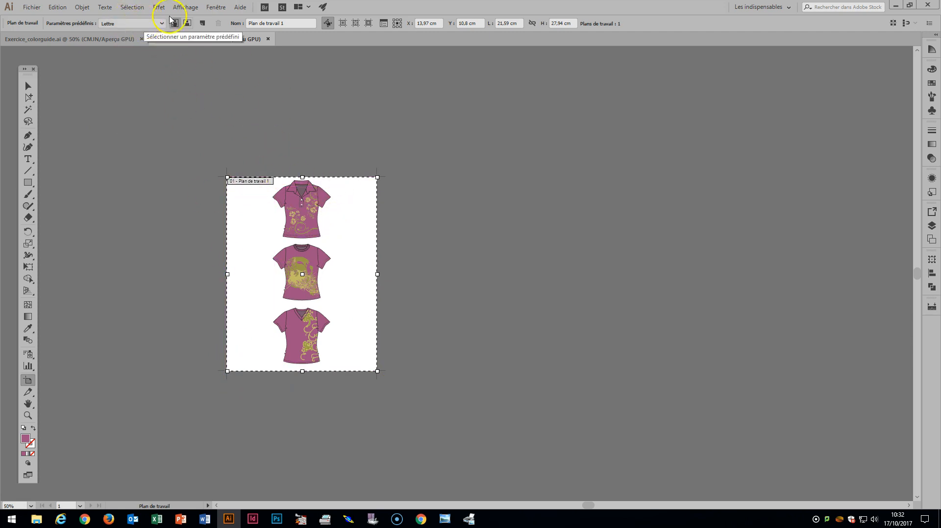
left_click(188, 23)
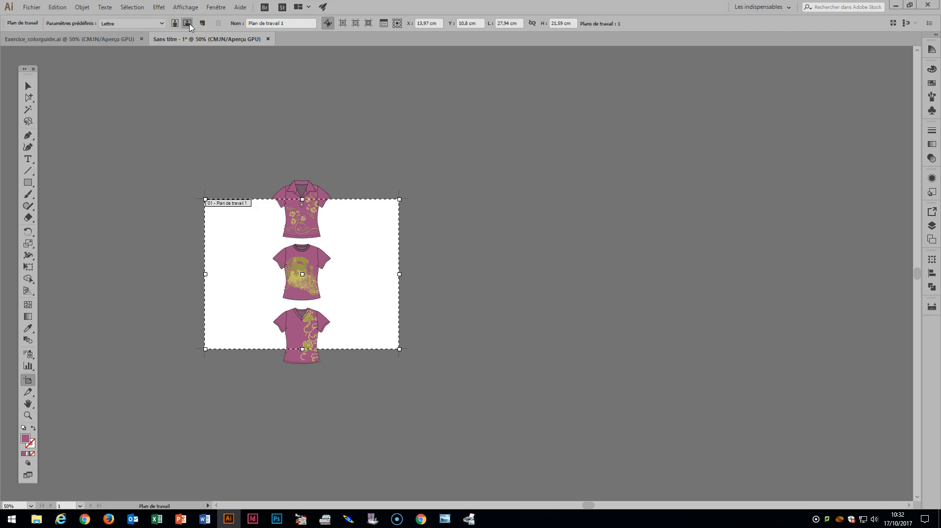
left_click(175, 23)
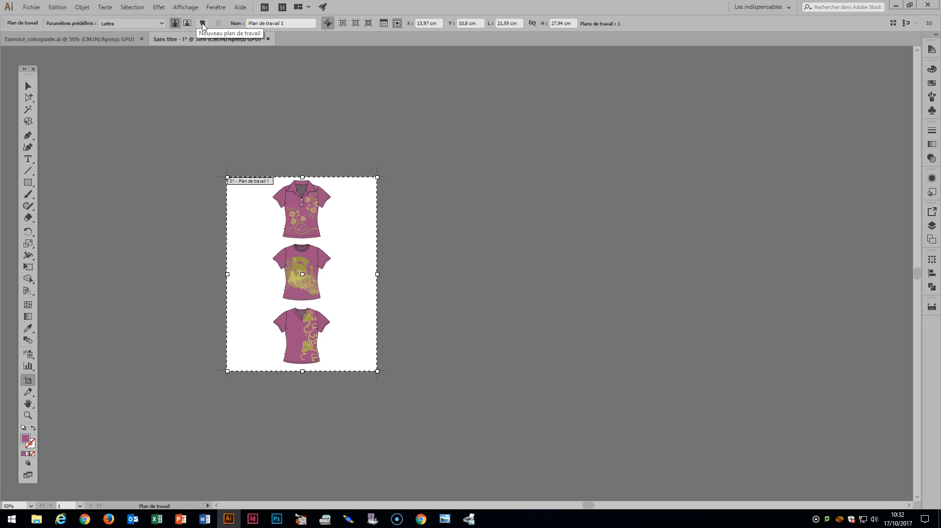
Add two landscape Letter artboards in a row to the right of the T-shirt artboard, without overlaps.
left_click(203, 25)
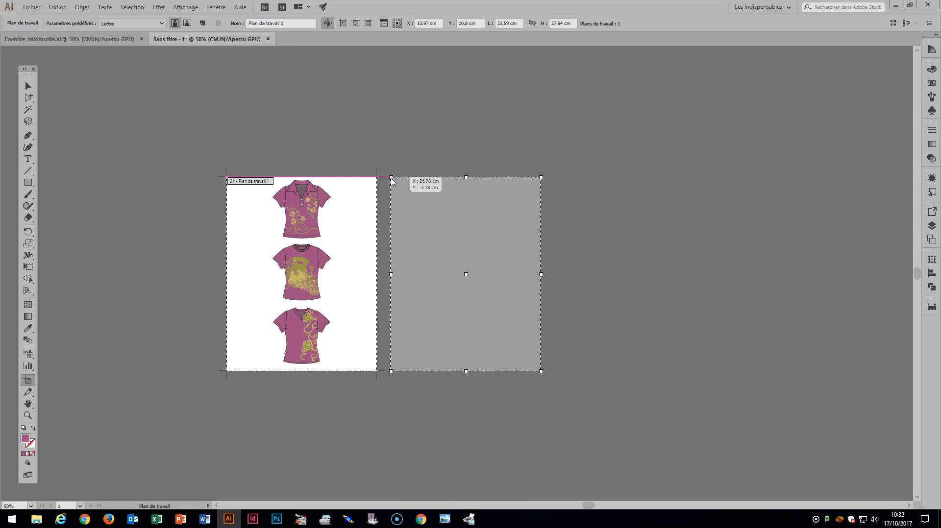
left_click(392, 181)
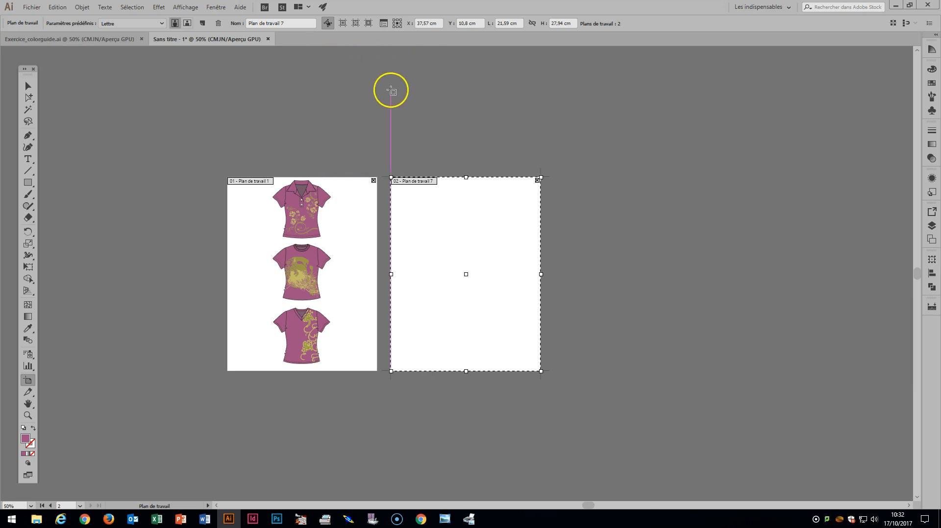
left_click(187, 24)
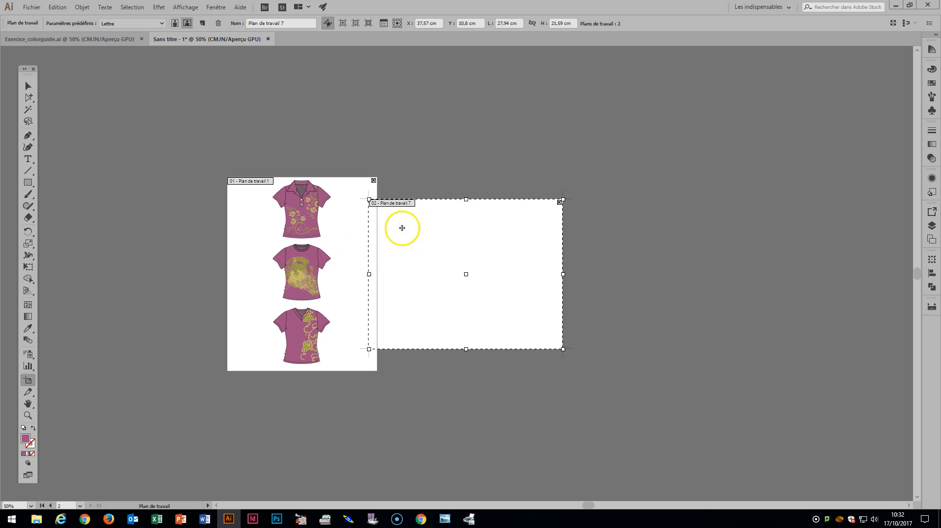
left_click_drag(400, 228, 420, 227)
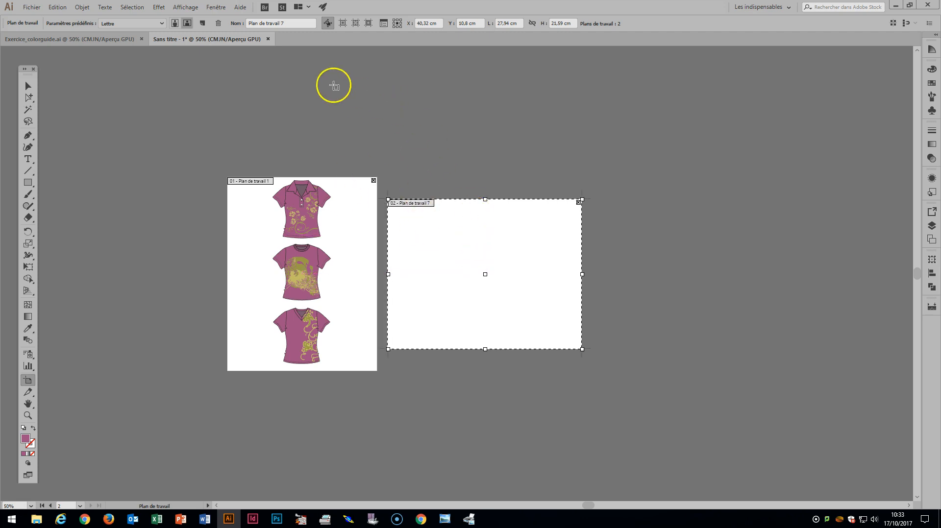
left_click(202, 25)
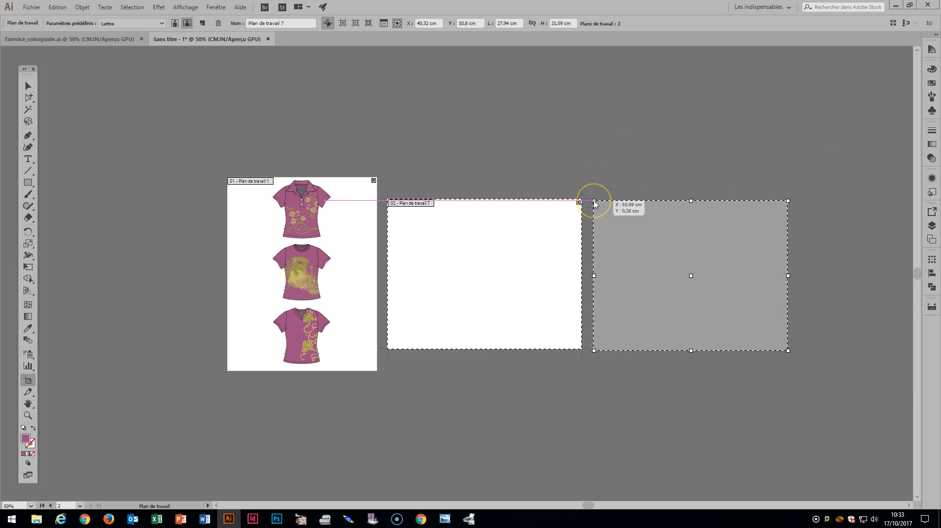
left_click(593, 201)
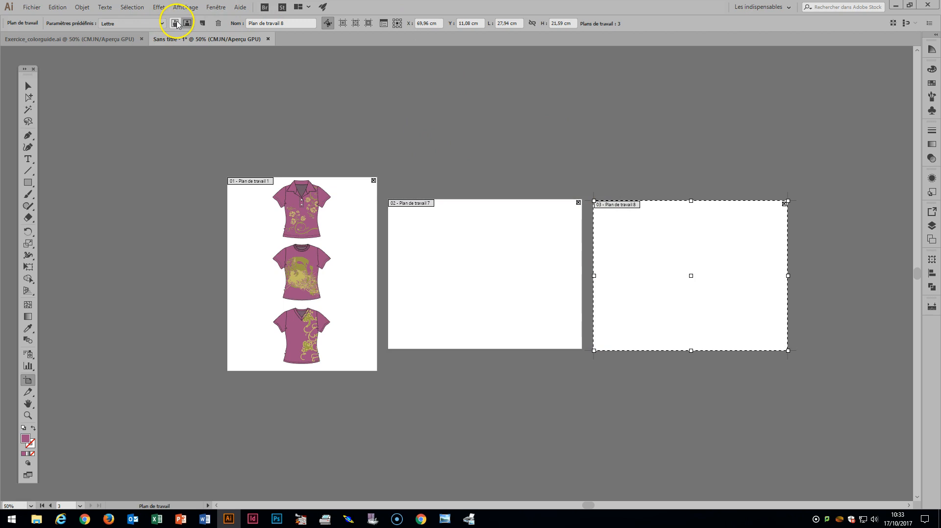
Set both blank artboards to portrait orientation and move them closer together beside the T-shirt artboard.
left_click(174, 23)
left_click(504, 221)
left_click(175, 23)
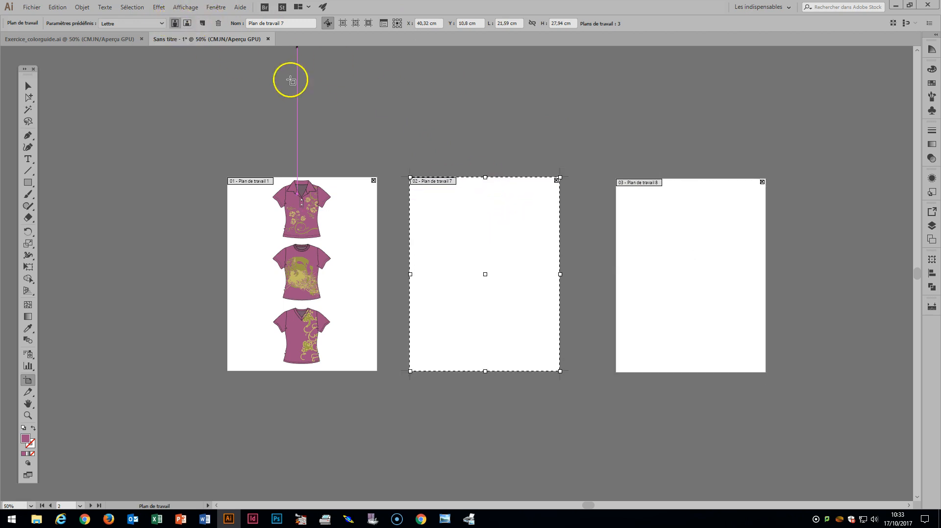
left_click_drag(479, 199, 459, 202)
left_click_drag(663, 211, 600, 211)
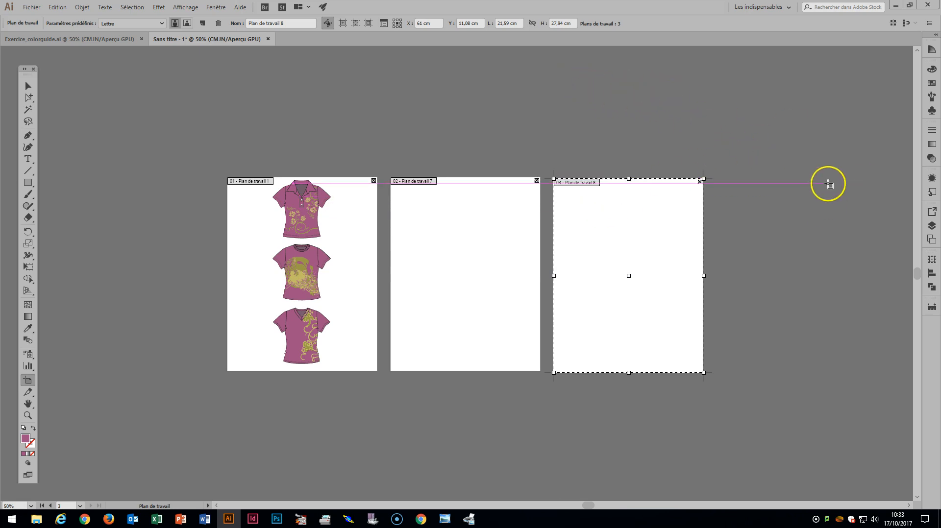
left_click(934, 227)
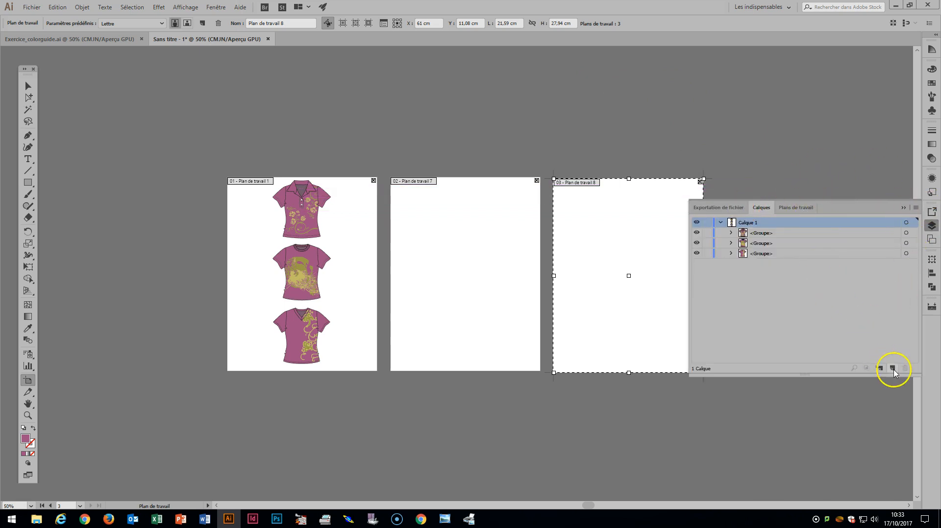
left_click(916, 208)
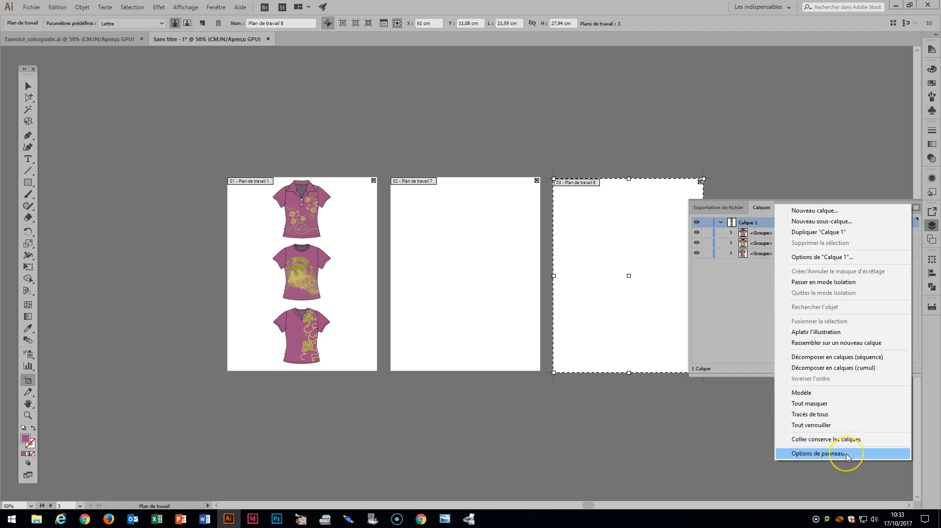
left_click(874, 199)
left_click(904, 210)
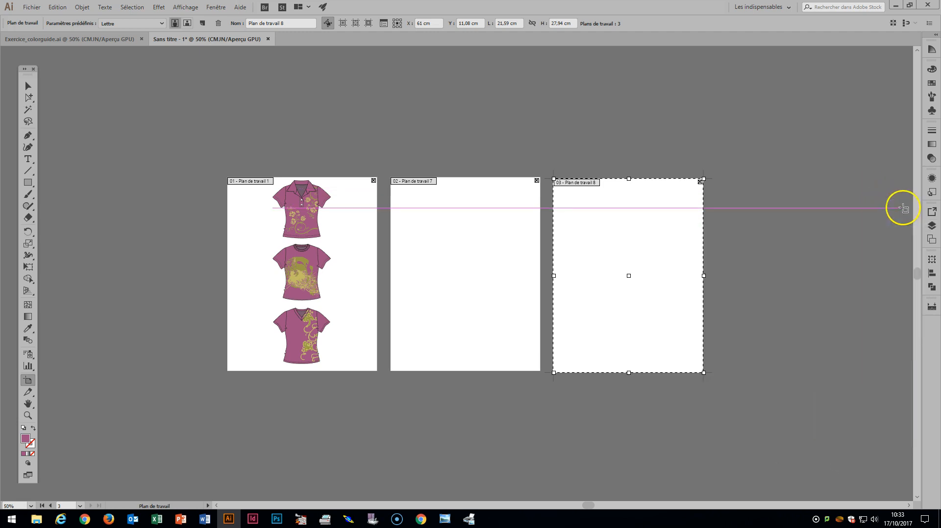
Rearrange all artboards into a grid of 3 columns, moving the artwork along with them.
left_click(932, 226)
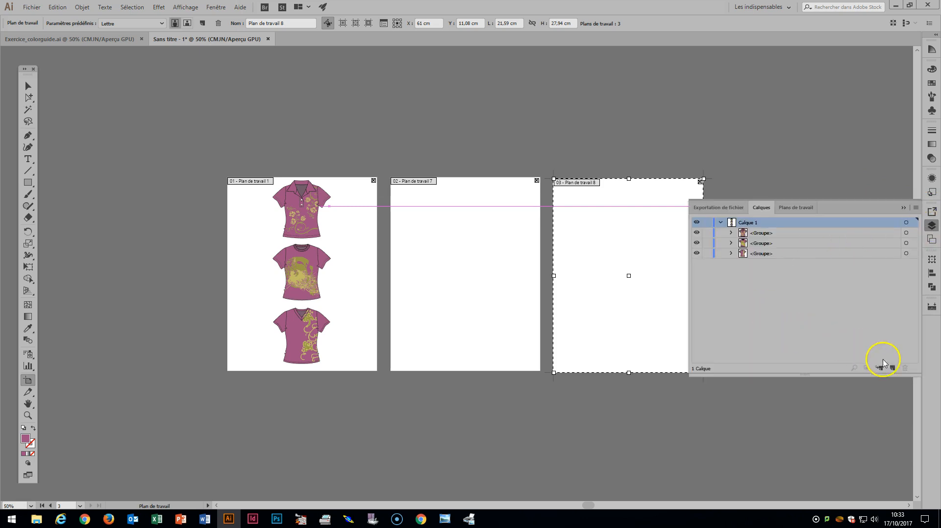
left_click(795, 207)
left_click(915, 209)
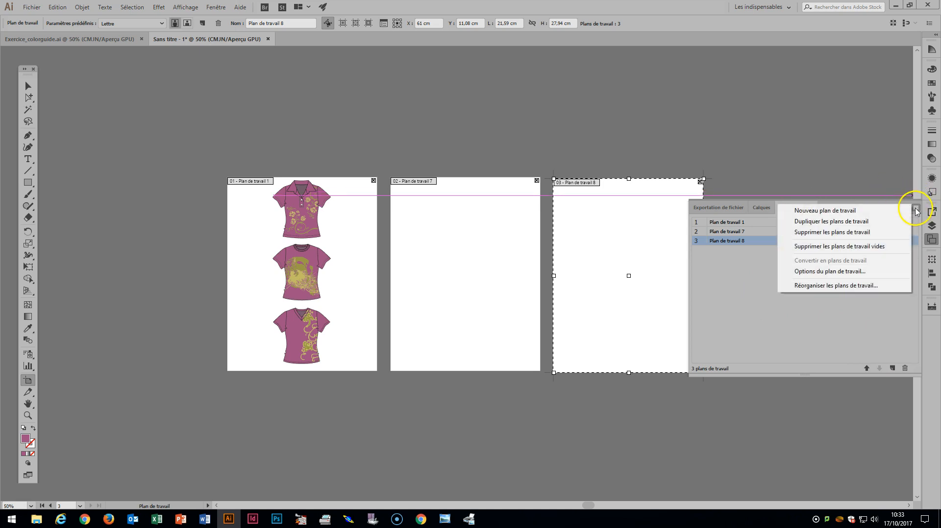
left_click(870, 286)
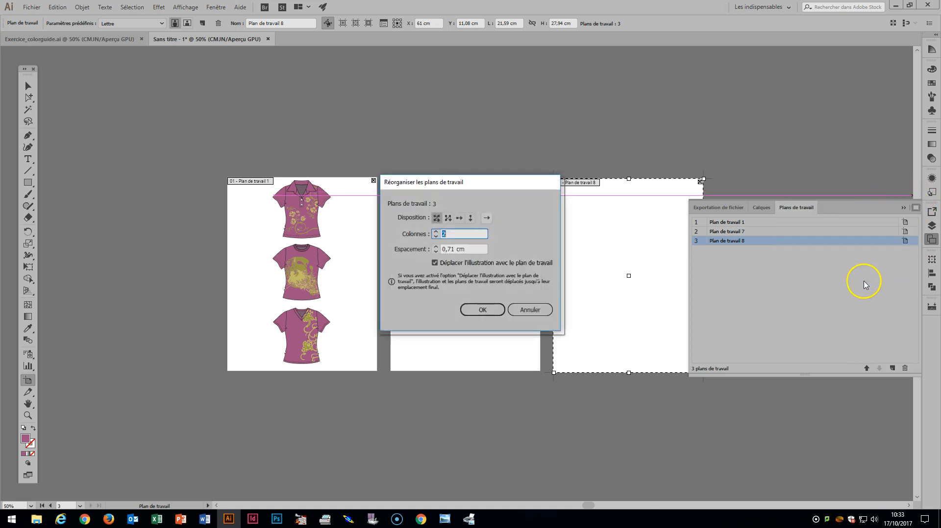
left_click_drag(493, 181, 714, 105)
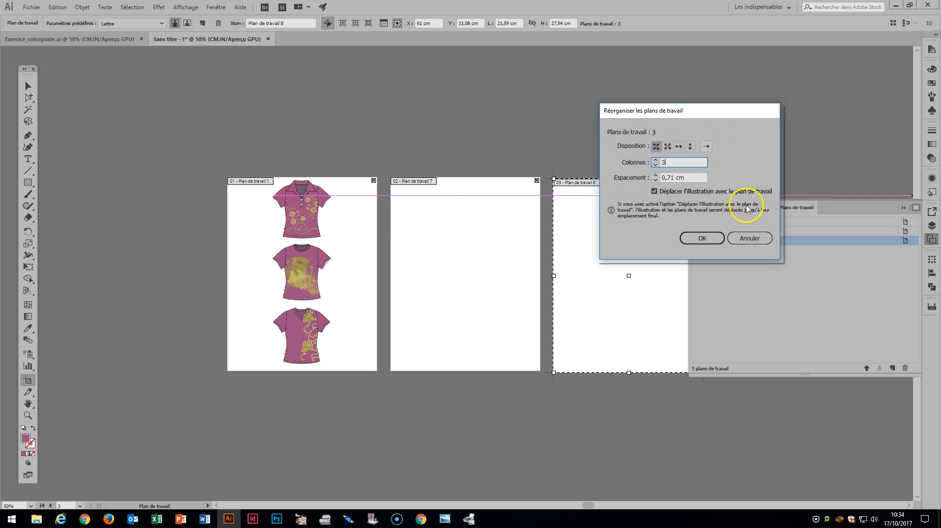
left_click(704, 237)
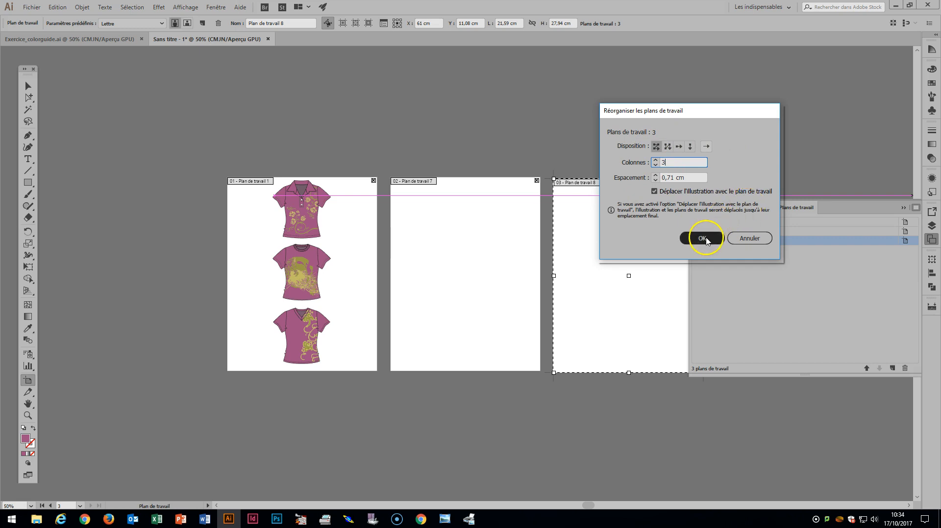
left_click(707, 245)
left_click(708, 240)
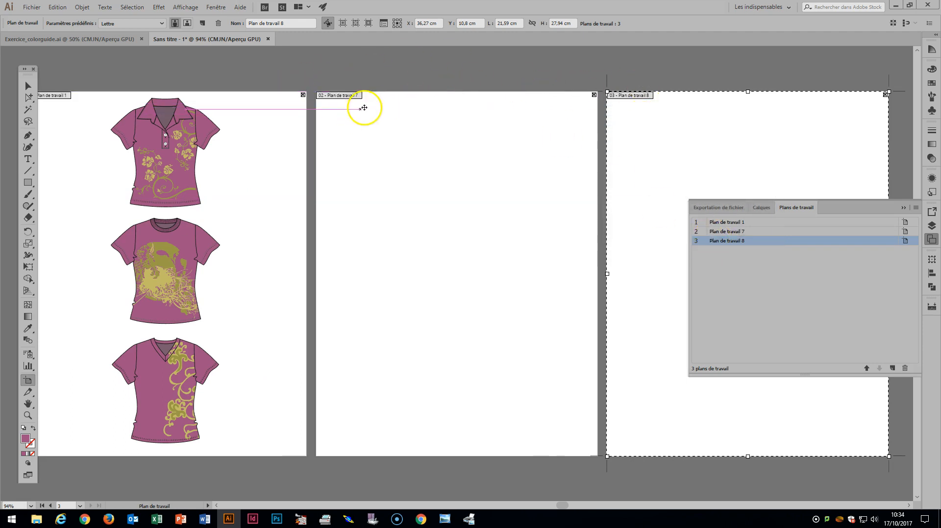
left_click(903, 209)
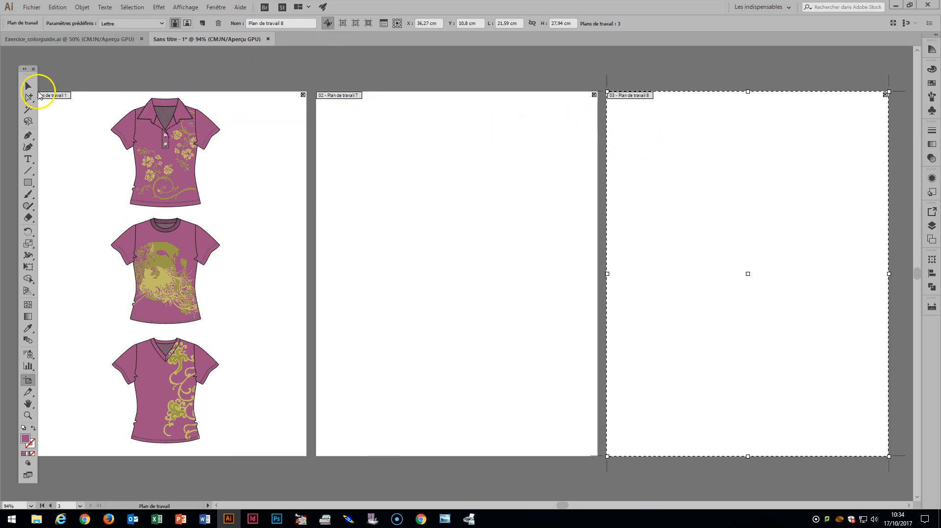
Open MARA_STYLE_SHEET_PORTRAIT.ai from the doc de base folder inside Documents > 196 > 2017.
left_click(31, 8)
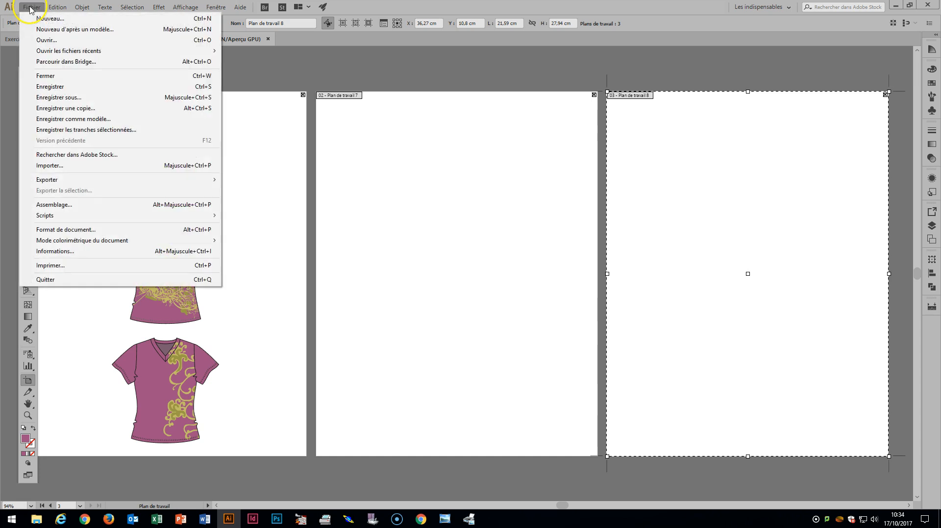
left_click(54, 39)
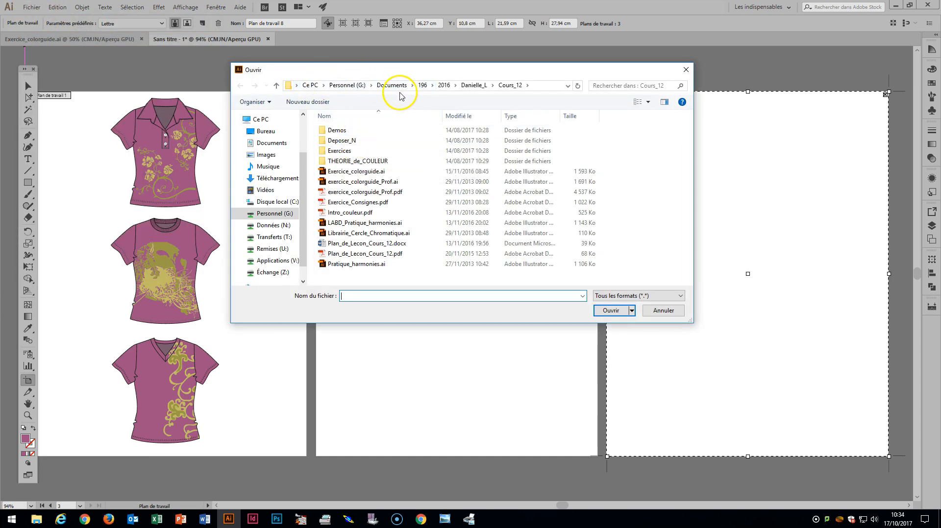
left_click(392, 86)
double_click(343, 152)
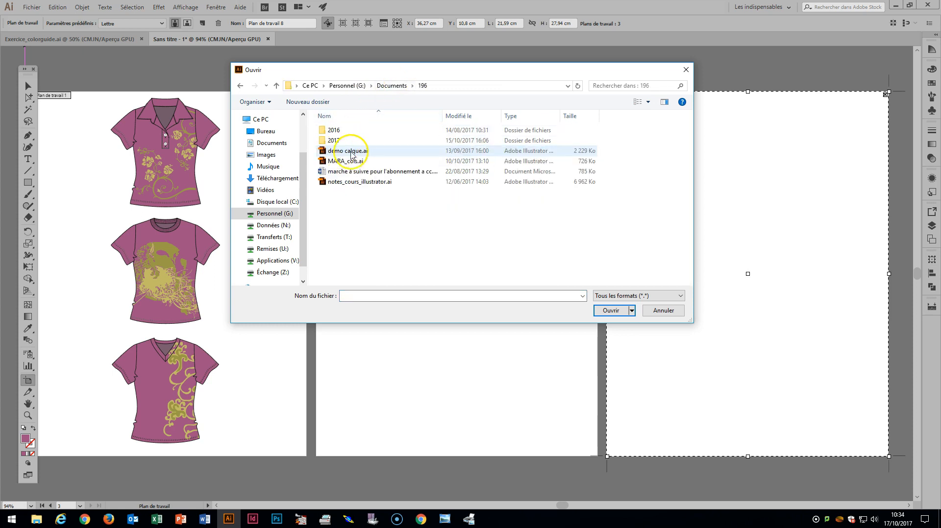
double_click(338, 141)
left_click(348, 154)
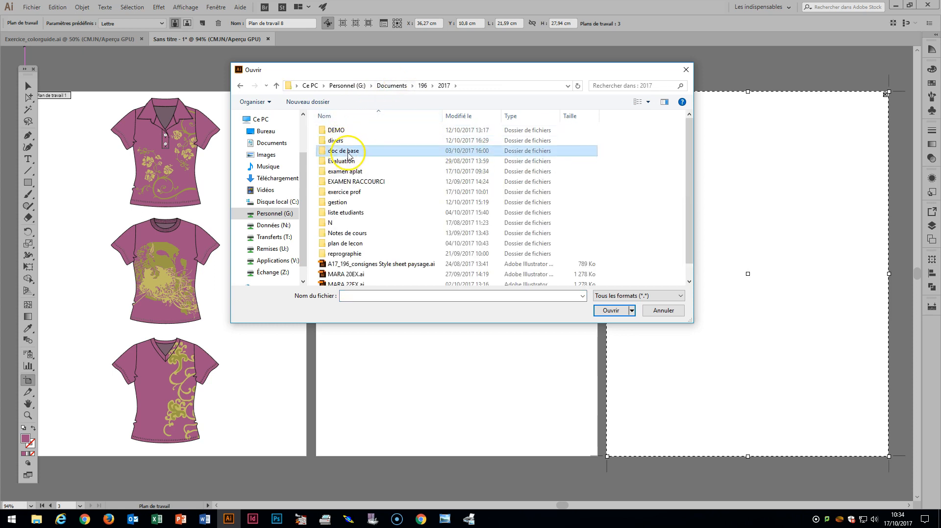
double_click(348, 151)
left_click(373, 141)
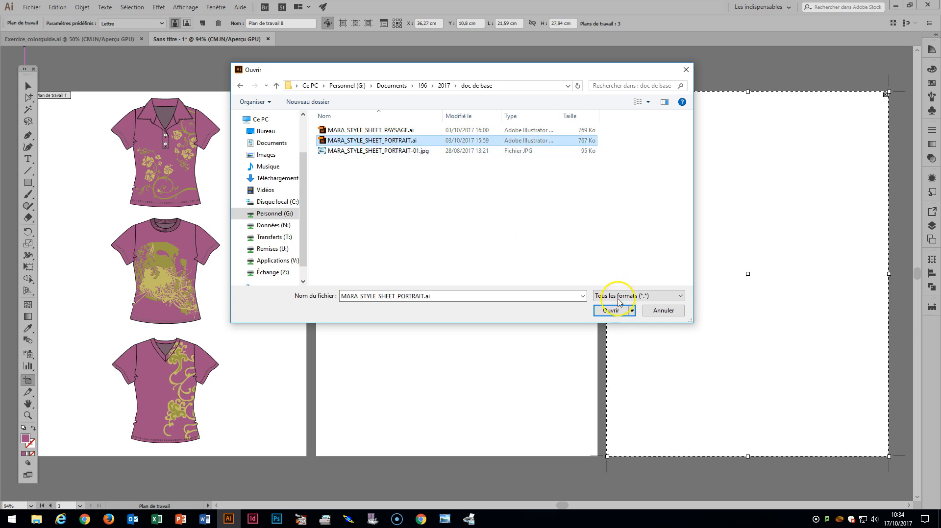
left_click(612, 310)
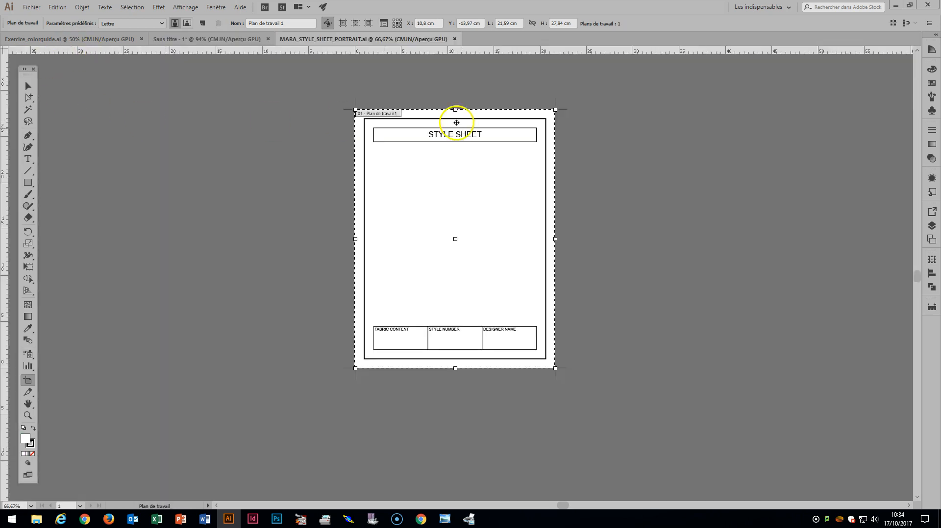
Copy the style sheet frame group from the template into the T-shirt document, placing it on the middle artboard.
left_click(28, 85)
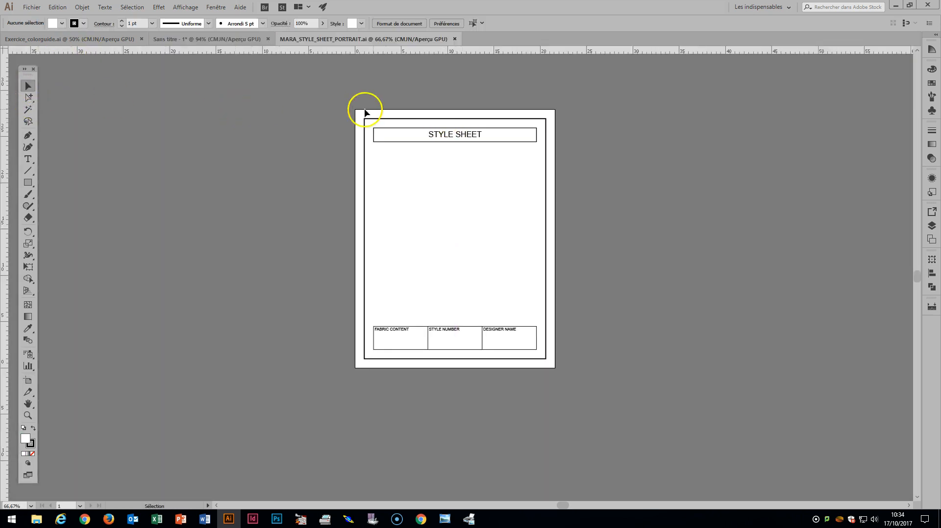
left_click(396, 119)
left_click_drag(397, 120, 373, 132)
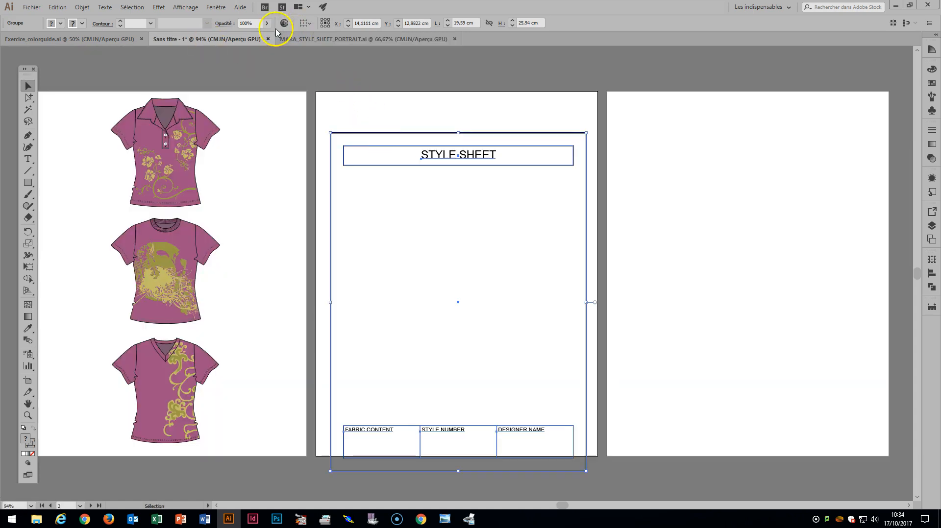
left_click(389, 100)
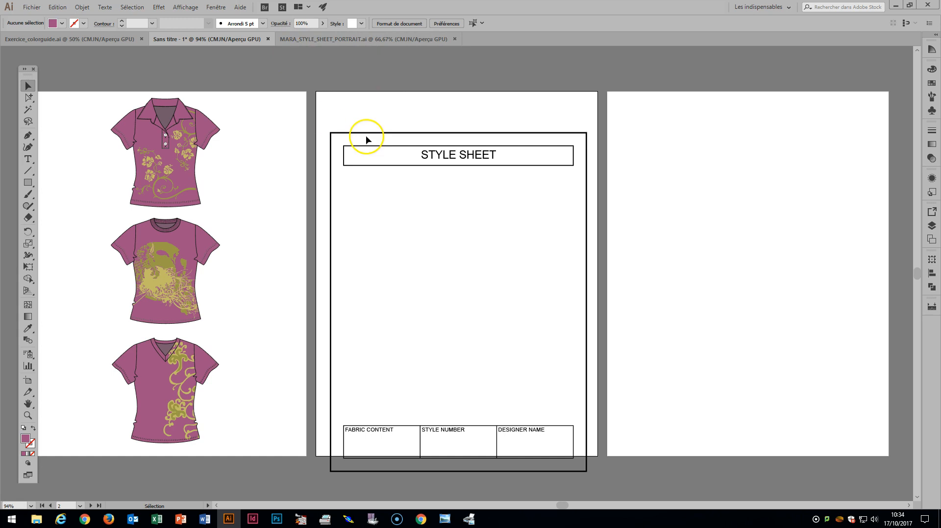
Centre the style sheet frame horizontally and vertically on the middle artboard, using alignment to the artboard.
left_click(414, 166)
left_click(305, 24)
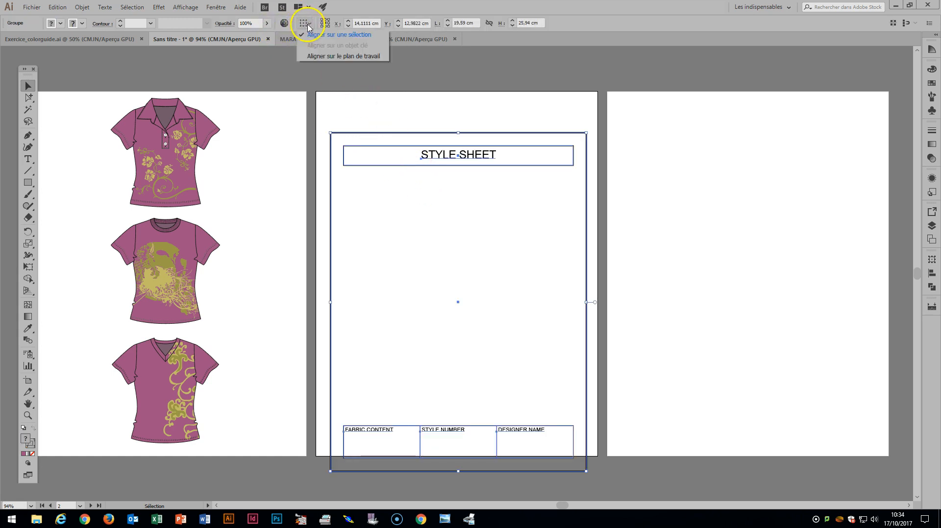
left_click(322, 57)
left_click(333, 23)
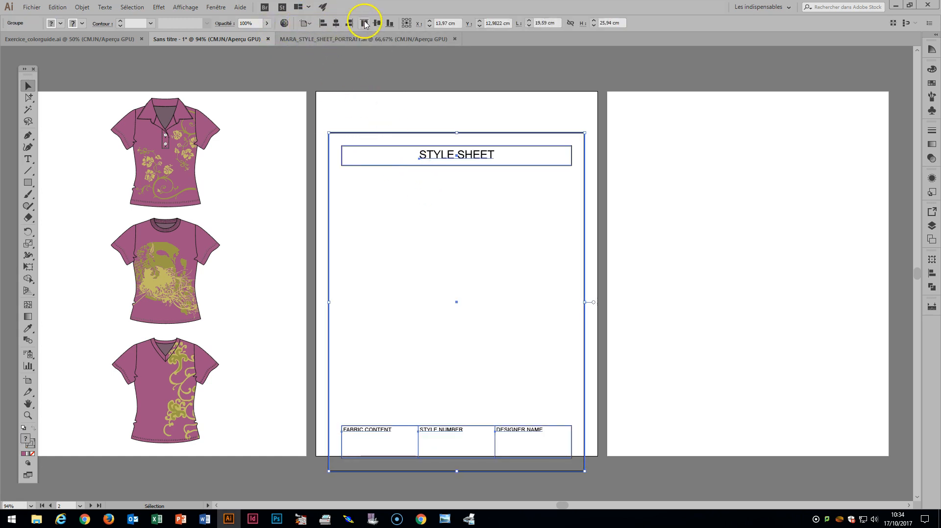
left_click(376, 24)
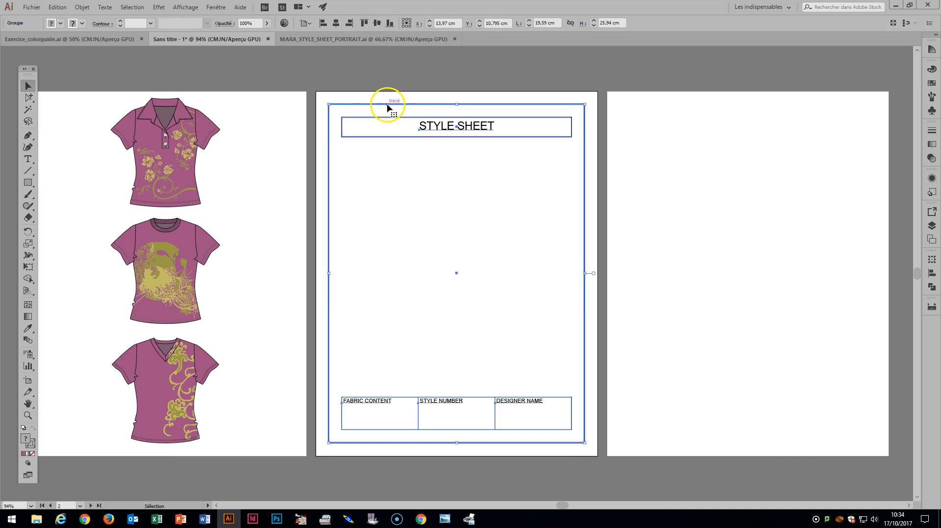
Duplicate the style sheet frame onto the third artboard and centre the copy horizontally there.
left_click_drag(390, 107, 678, 107)
left_click(665, 98)
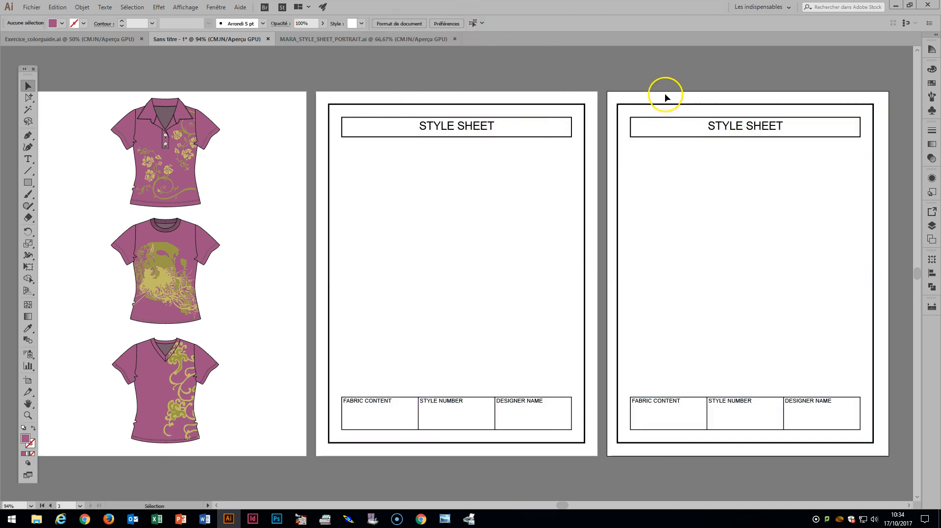
left_click_drag(619, 79, 696, 150)
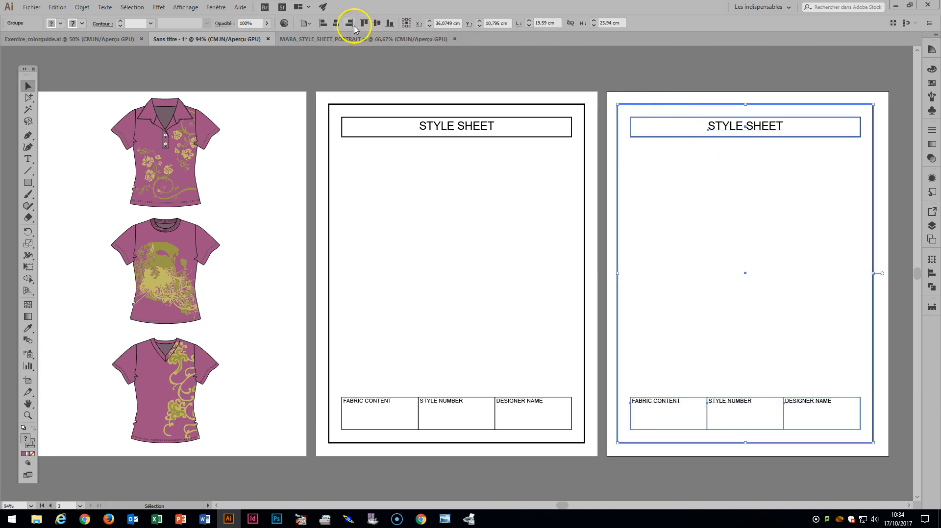
left_click(337, 24)
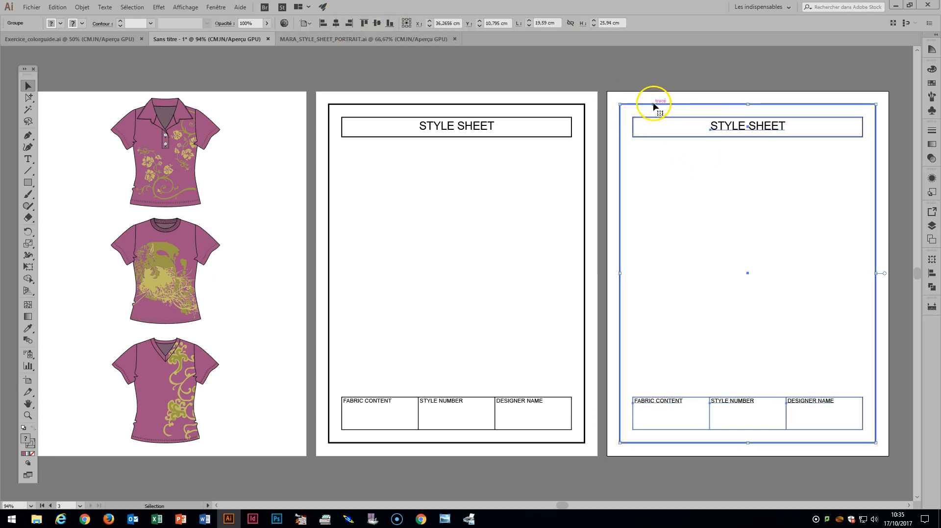
Duplicate the style sheet frame onto the first artboard over the T-shirts and centre it horizontally there.
left_click_drag(655, 106, 67, 98)
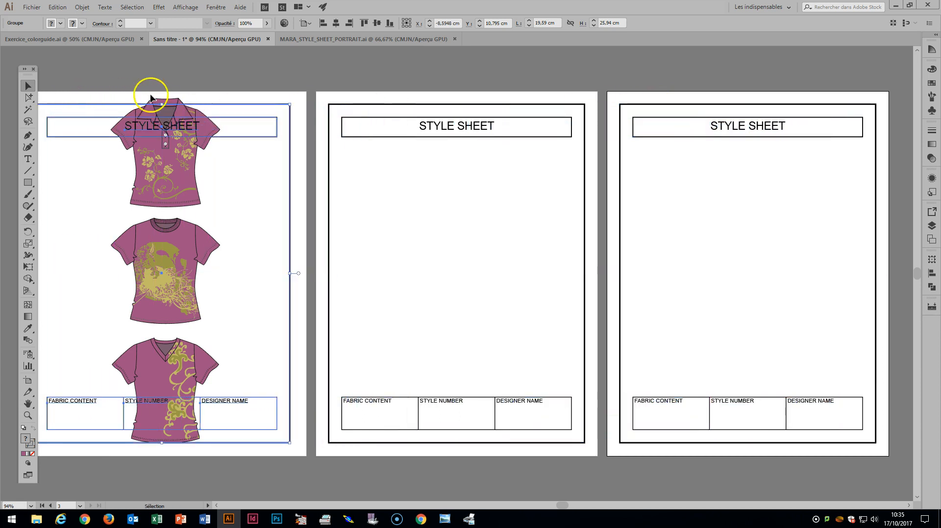
left_click(205, 97)
left_click(264, 138)
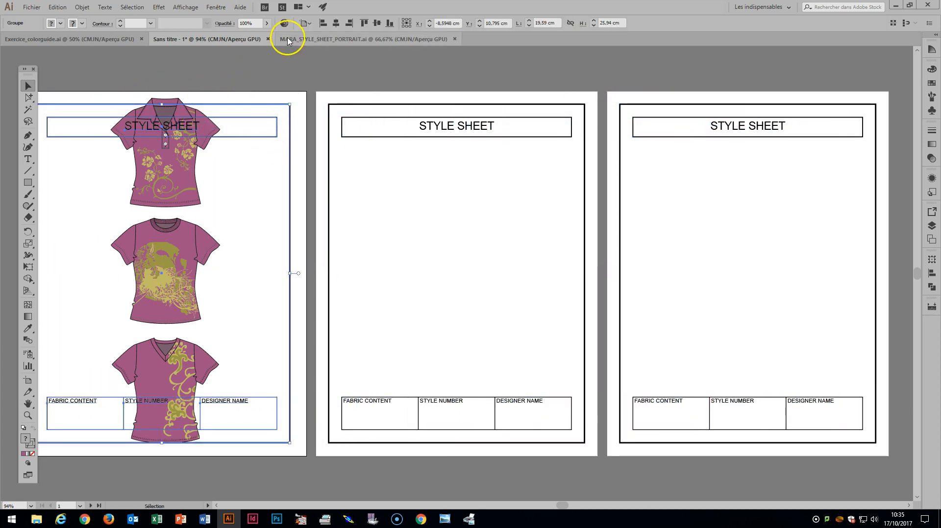
left_click(336, 23)
Move the polo shirt to the middle artboard and the round-neck shirt to the third, and raise the V-neck shirt on the first.
scroll(294, 100, "down", 3)
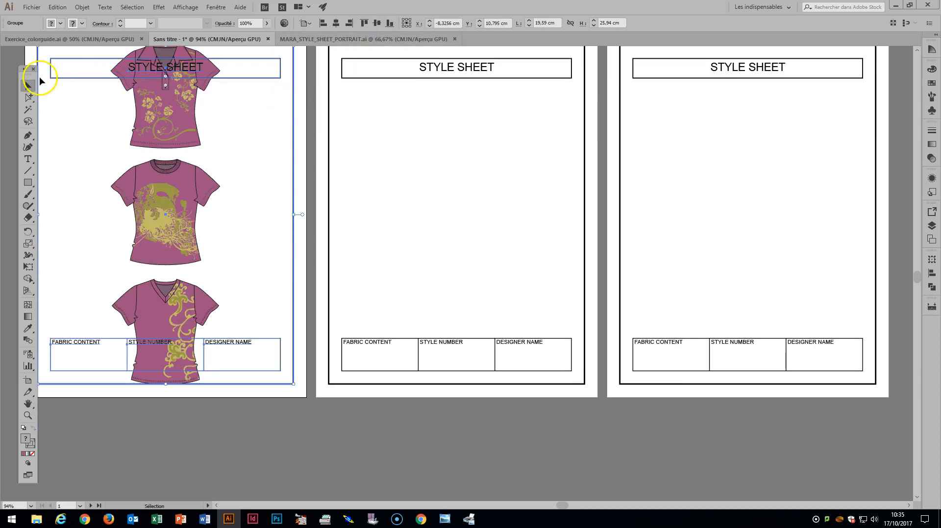
left_click(165, 101)
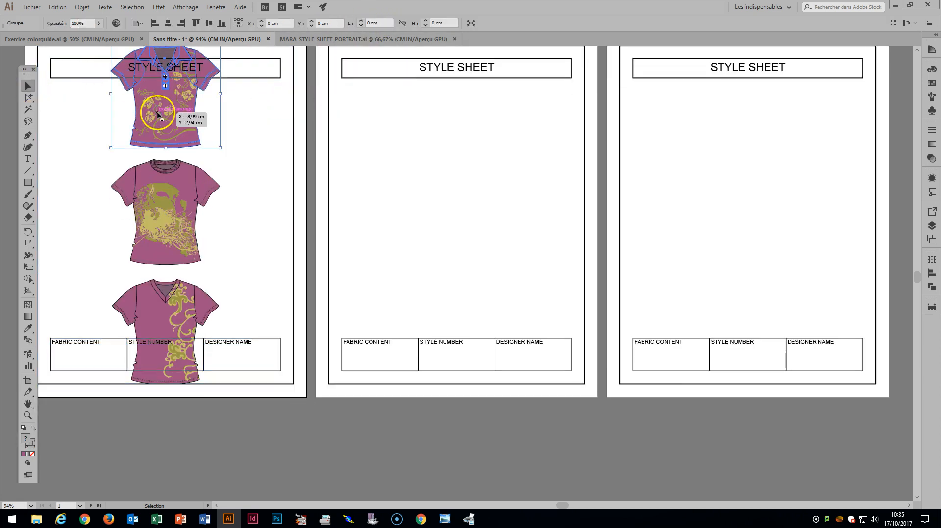
left_click_drag(164, 119, 463, 204)
left_click(158, 198)
left_click_drag(158, 198, 739, 179)
left_click_drag(178, 305, 172, 172)
left_click(231, 123)
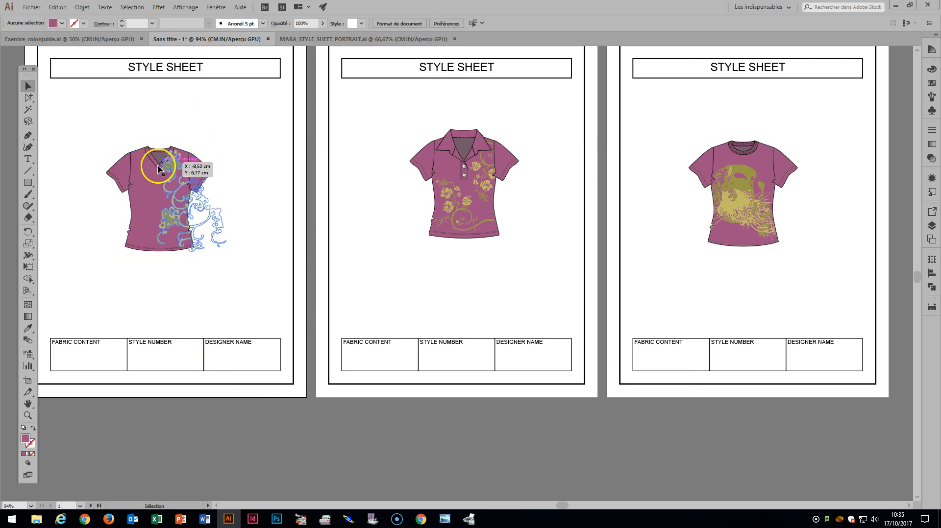
Centre the V-neck T-shirt horizontally and vertically on the first artboard.
left_click(201, 161)
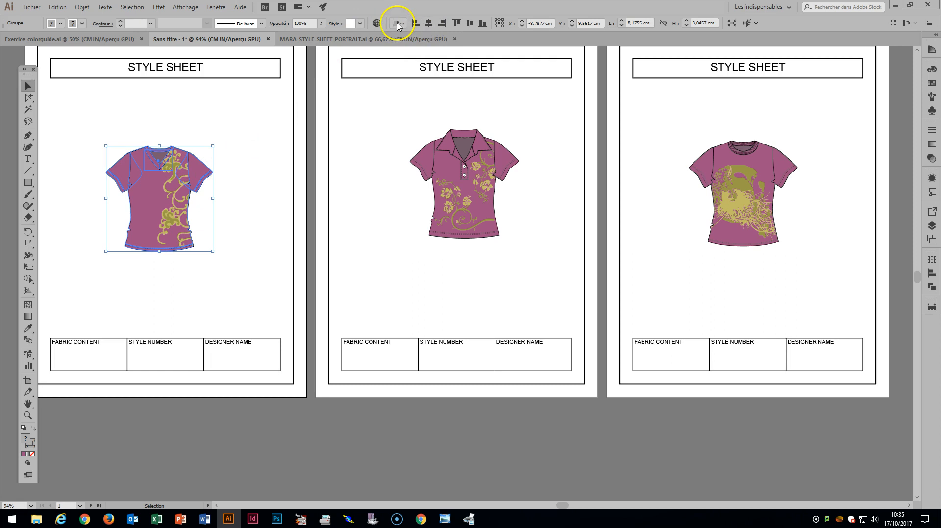
left_click(427, 23)
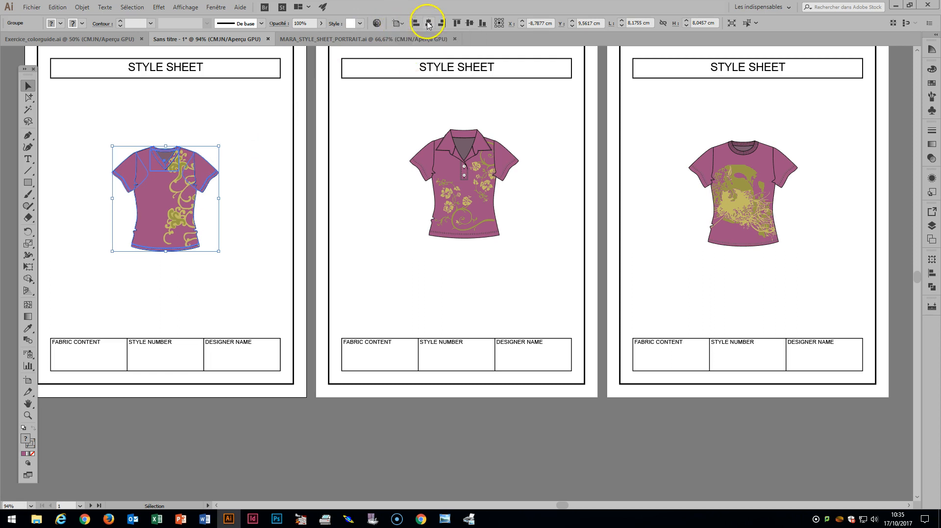
left_click(469, 23)
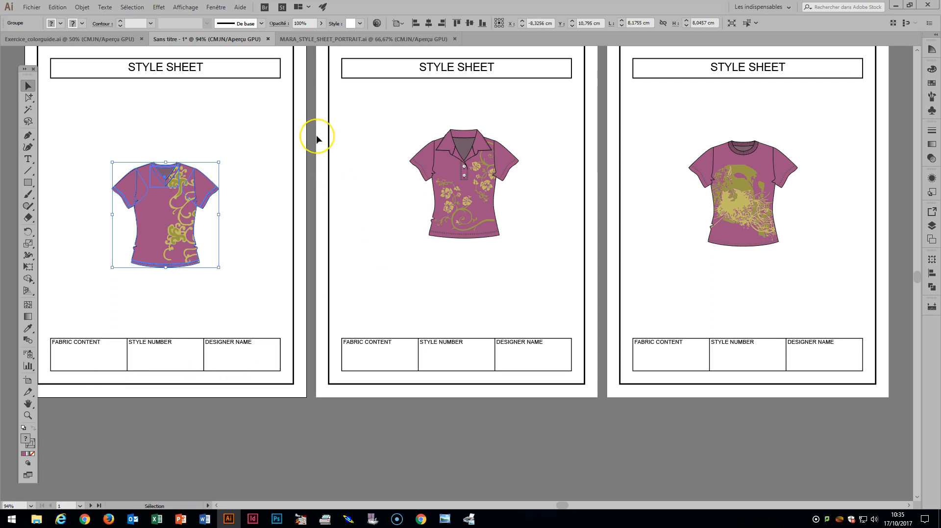
Set up a JPEG export of the document that uses the artboards, with the file name t shirt.
key("ctrl+minus")
key("ctrl+minus")
key("space")
left_click_drag(542, 148, 352, 107)
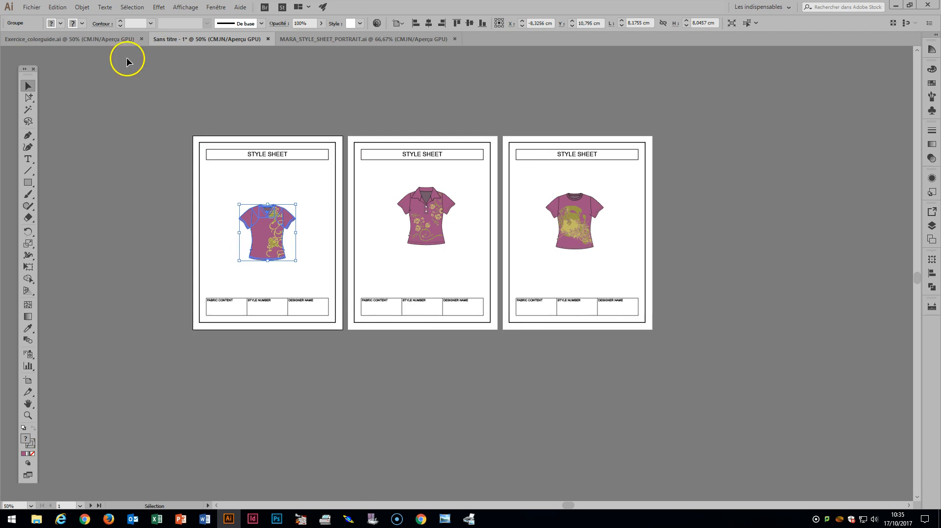
left_click(44, 10)
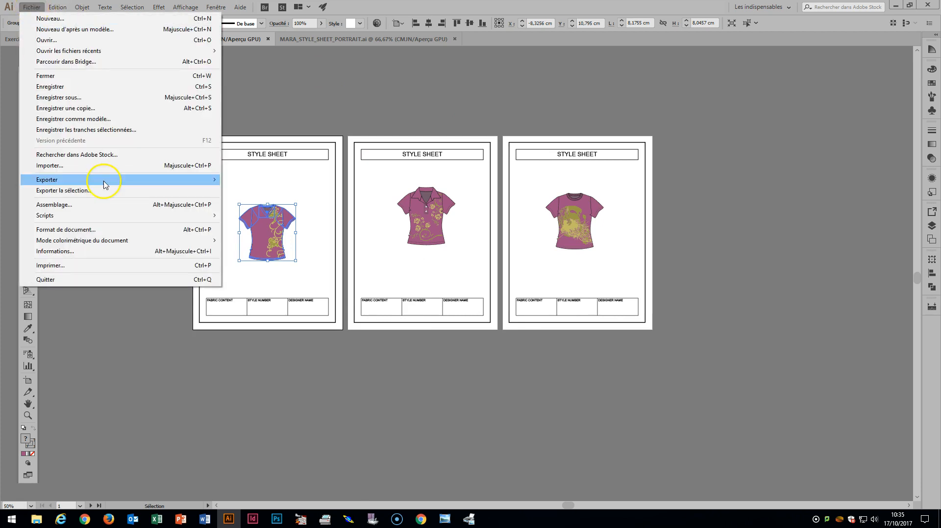
mouse_move(184, 185)
left_click(235, 192)
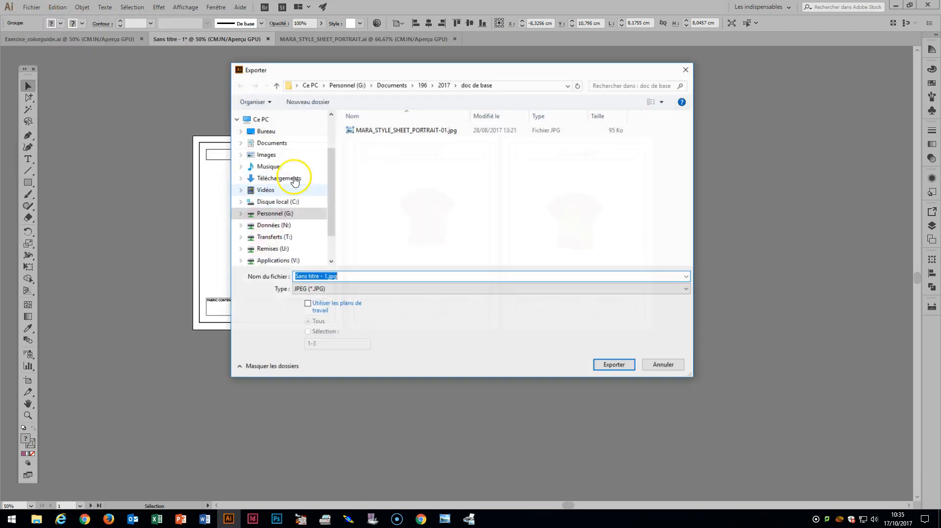
left_click(307, 304)
left_click(327, 277)
left_click_drag(327, 275, 238, 280)
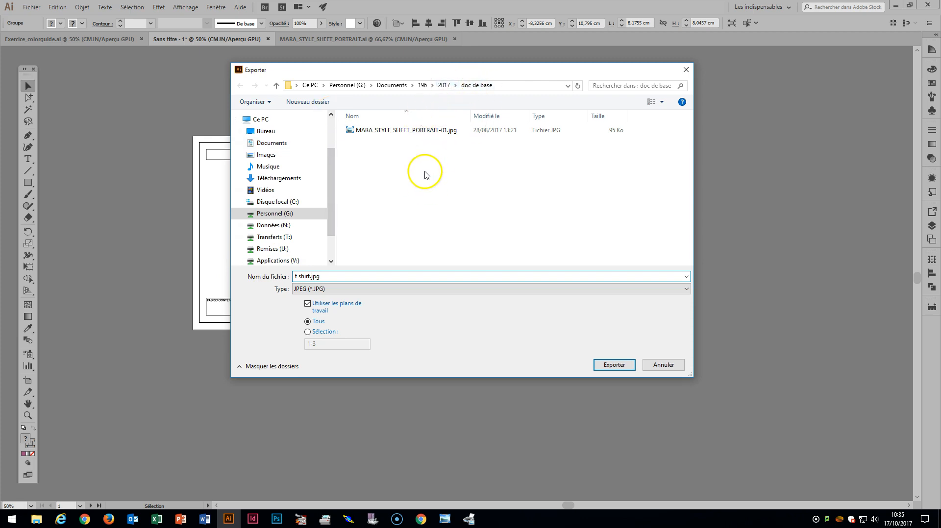
Try limiting the export range to artboard 1, restore it to all artboards and proceed with the export.
left_click_drag(441, 74, 659, 76)
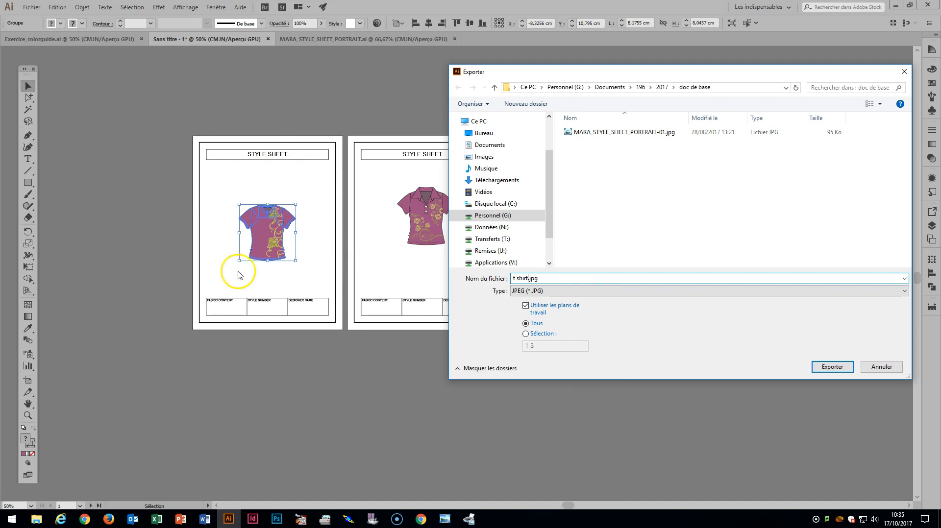
left_click(538, 337)
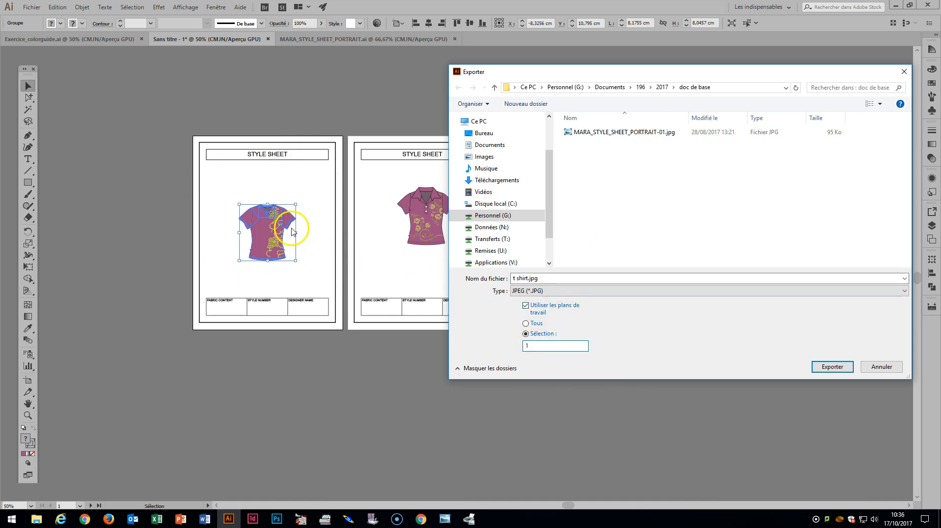
left_click(533, 325)
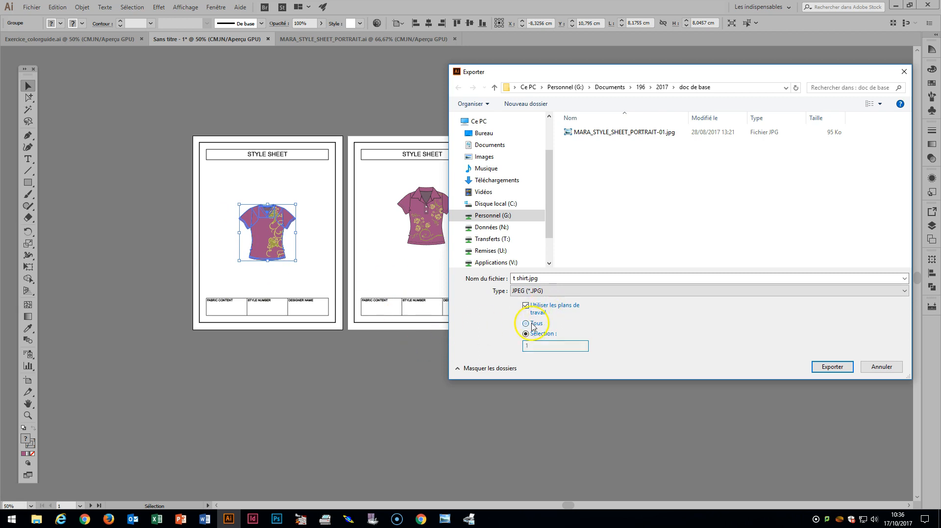
left_click(839, 370)
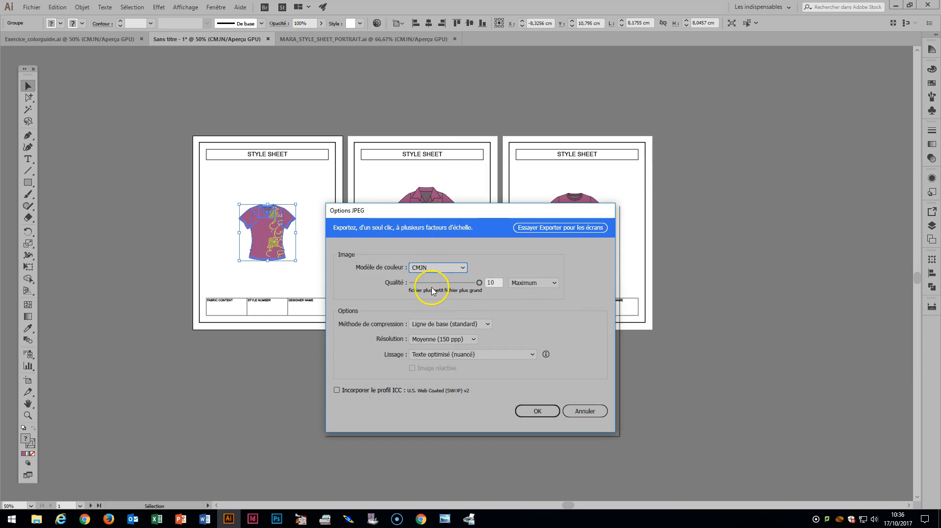
Set the JPEG anti-aliasing to Illustration optimisée (suréchantillonnage) and complete the export.
left_click(451, 355)
left_click(443, 381)
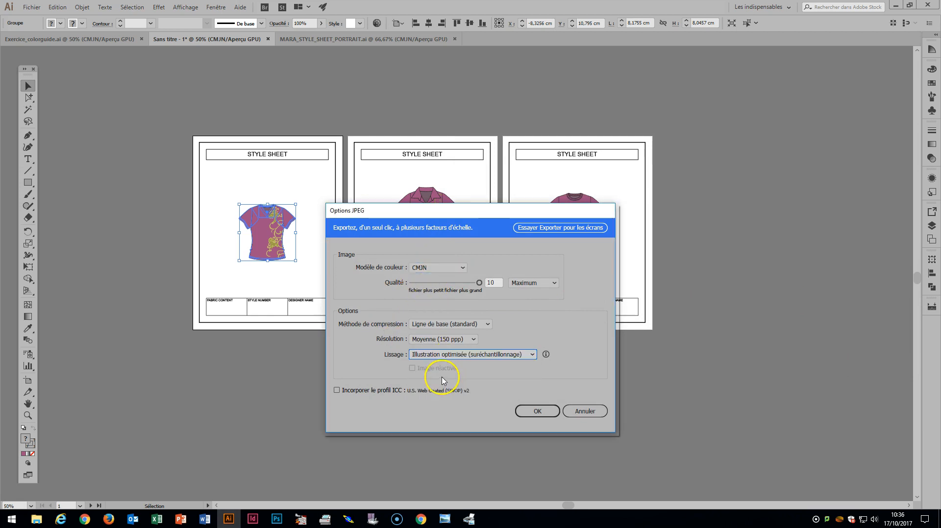
left_click(549, 411)
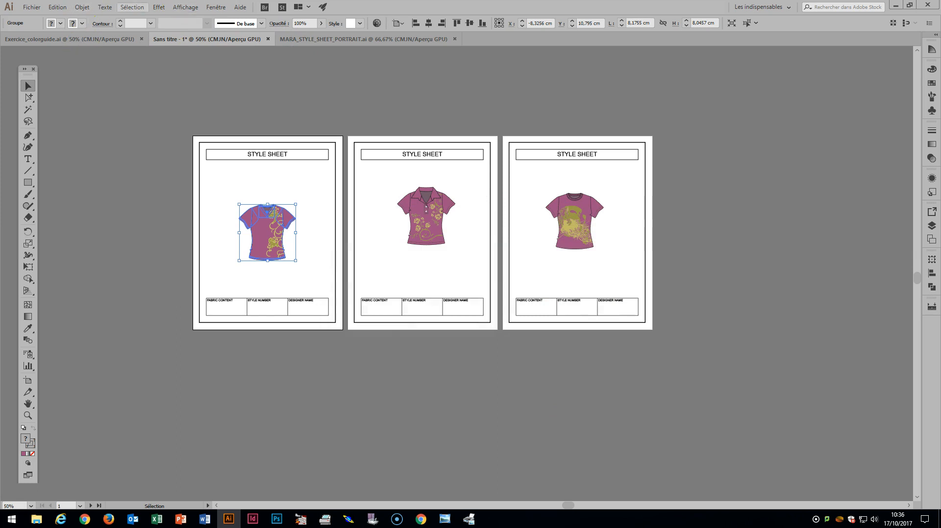
Switch to File Explorer, open the 2017 > doc de base folder and view the exported T-shirt files as large icons.
mouse_move(36, 517)
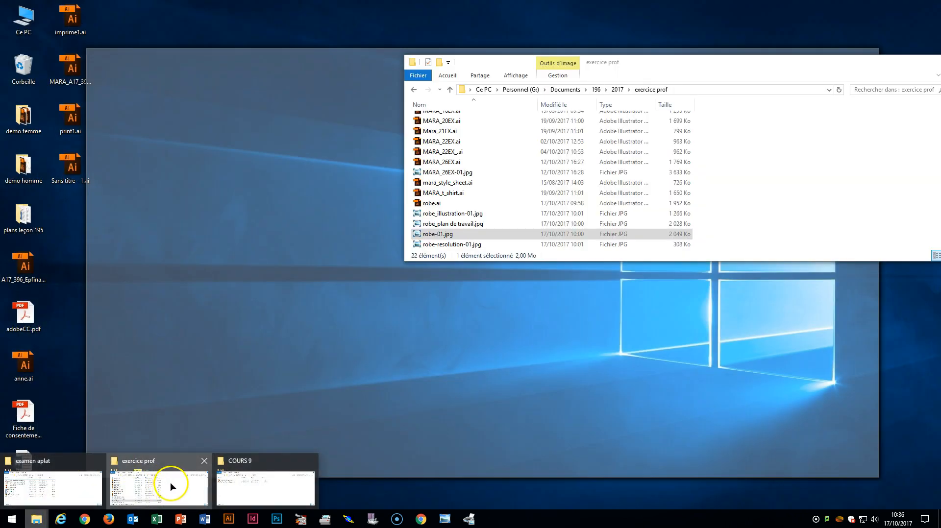
left_click(169, 483)
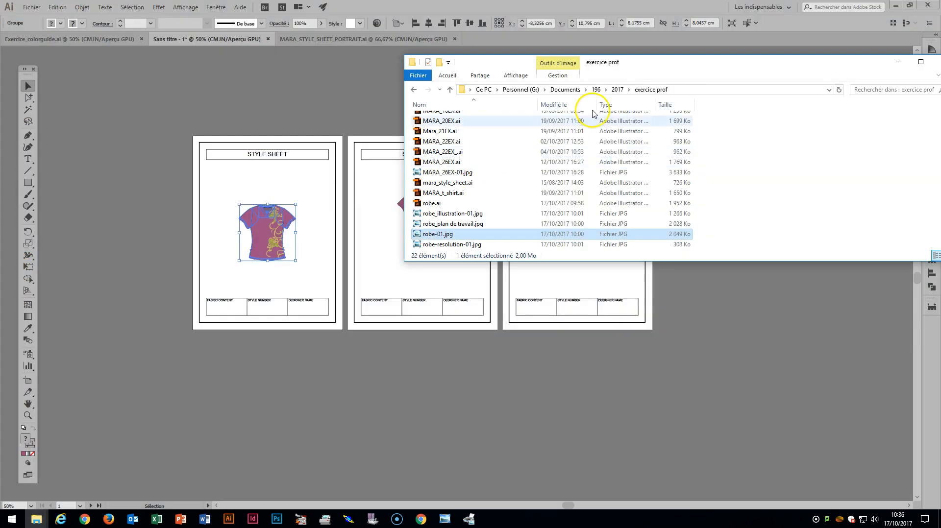
left_click(617, 89)
double_click(460, 143)
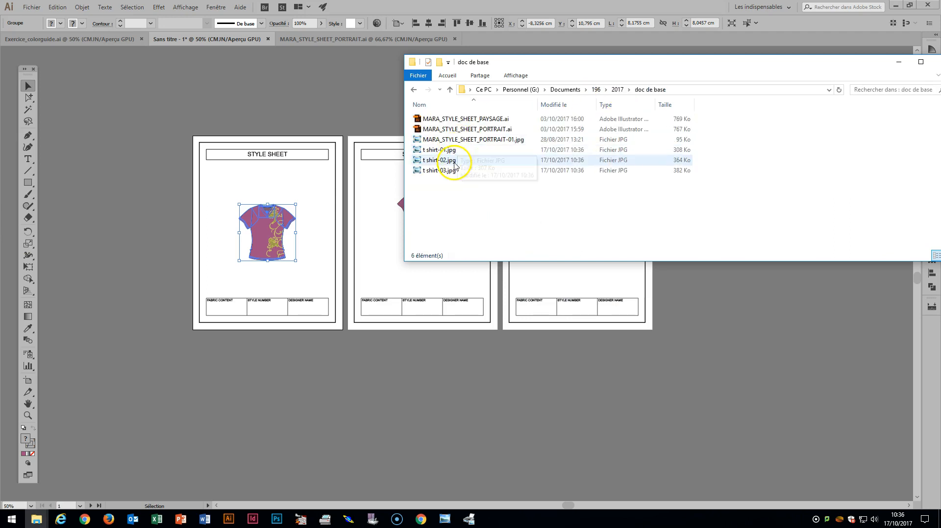
left_click(521, 76)
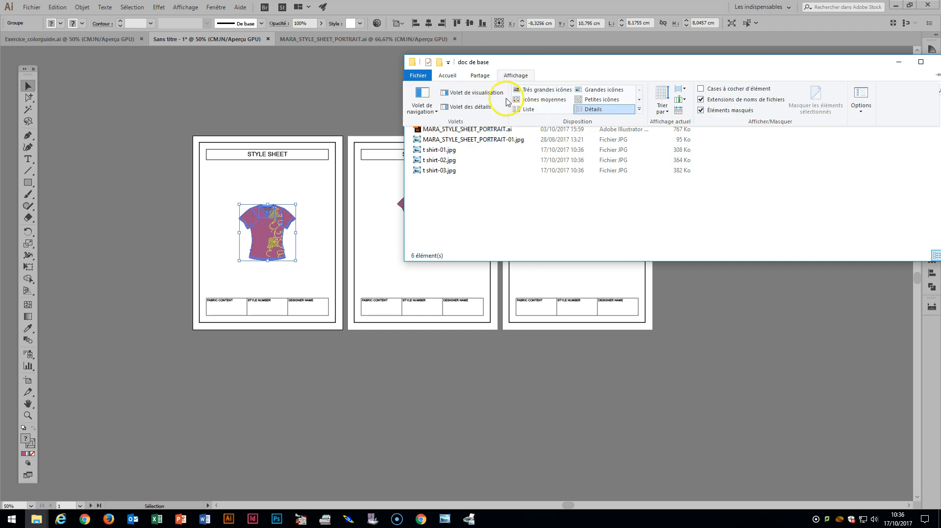
left_click(601, 90)
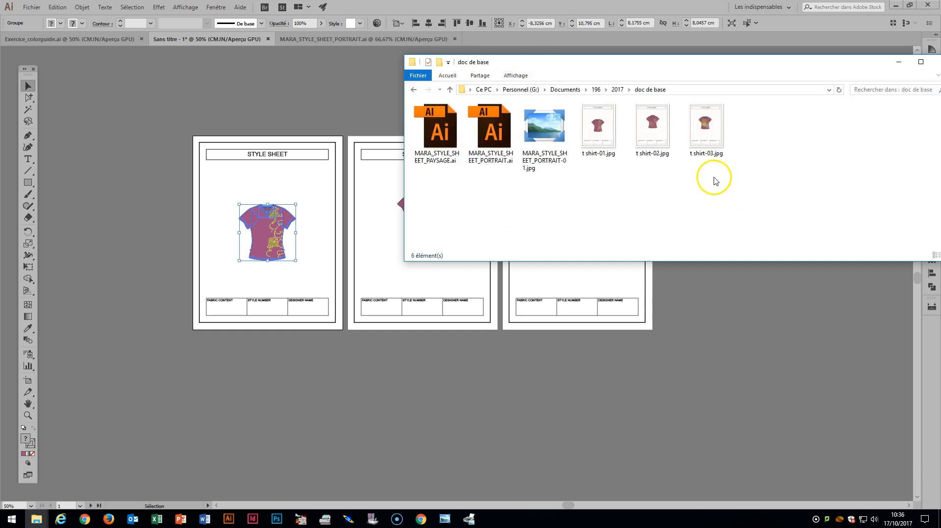